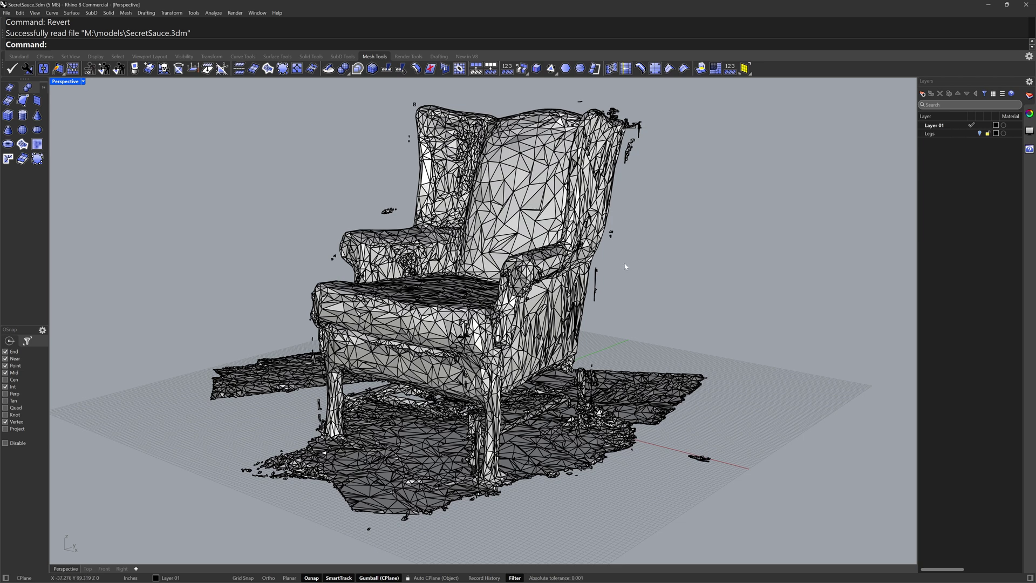
- Examine the scanned chair mesh around its legs, underside and the stray floor fragments
right_click_drag(625, 267, 937, 250)
scroll(506, 321, "up", 8)
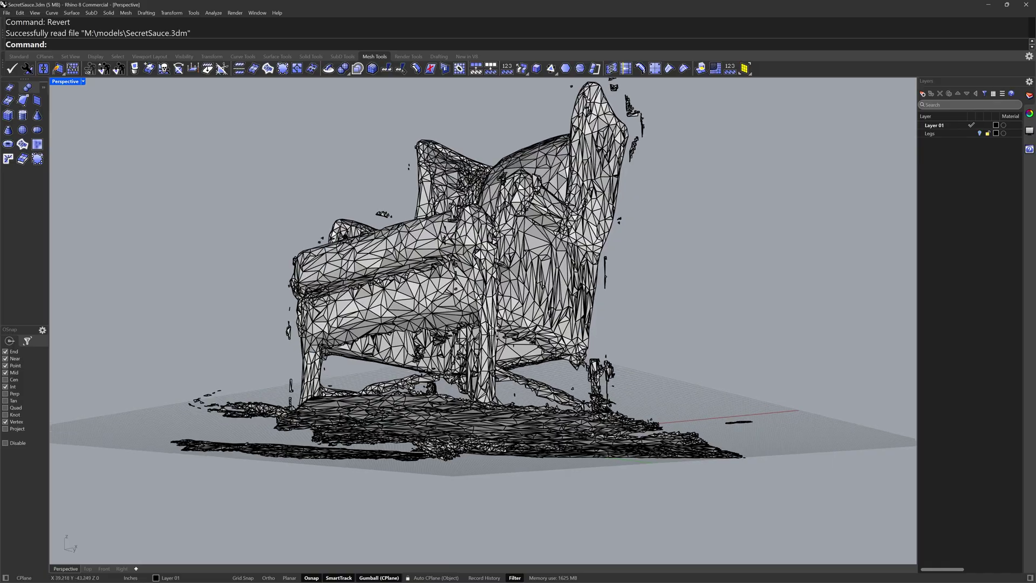
scroll(506, 320, "down", 8)
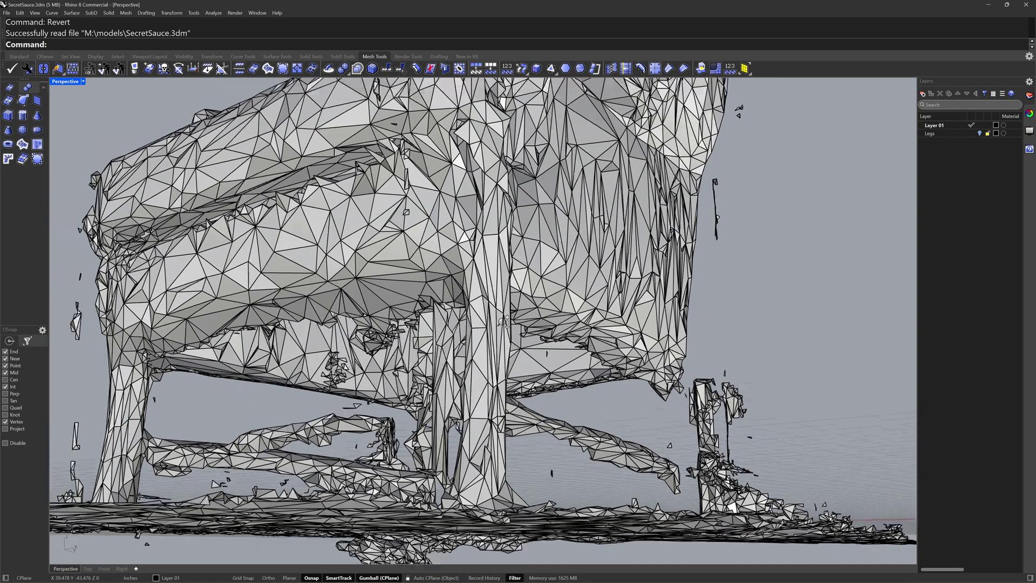
right_click_drag(506, 320, 442, 334)
scroll(565, 340, "down", 2)
scroll(500, 362, "up", 2)
- In the front view, draw a straight horizontal polyline about 31 inches long across the chair's base, just above the legs
left_click(104, 569)
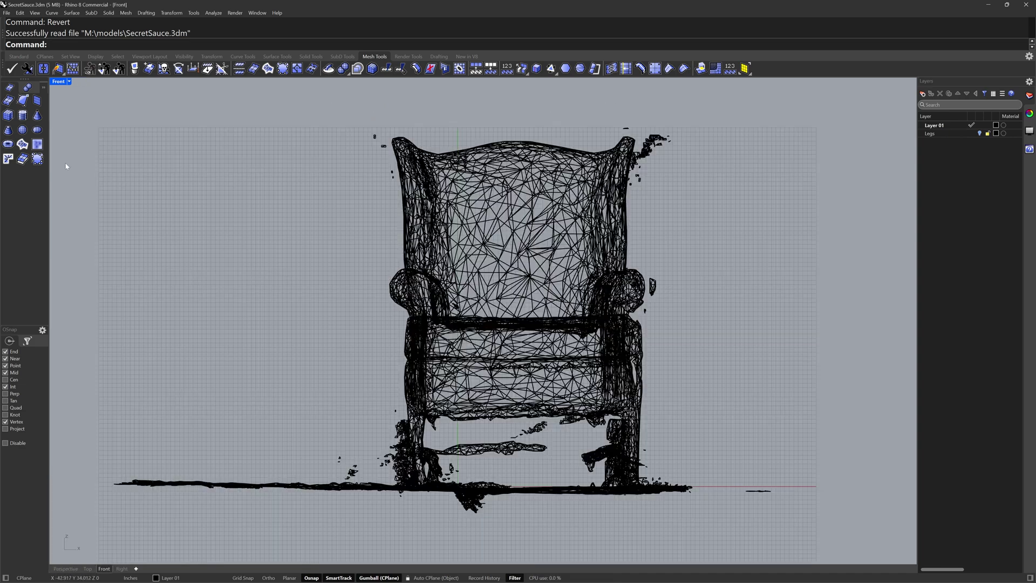
left_click(19, 56)
left_click(37, 89)
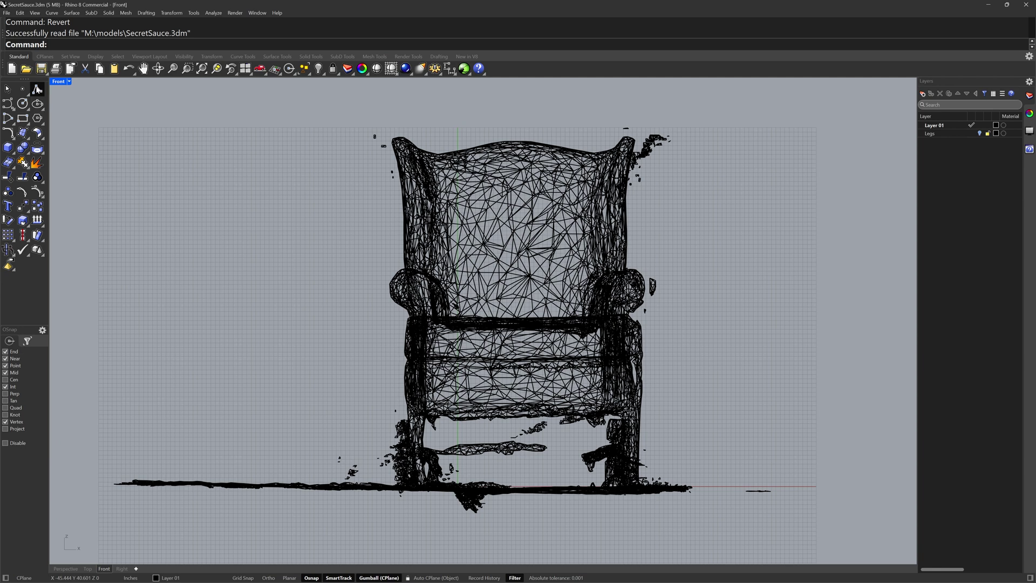
left_click(383, 404)
key("F8")
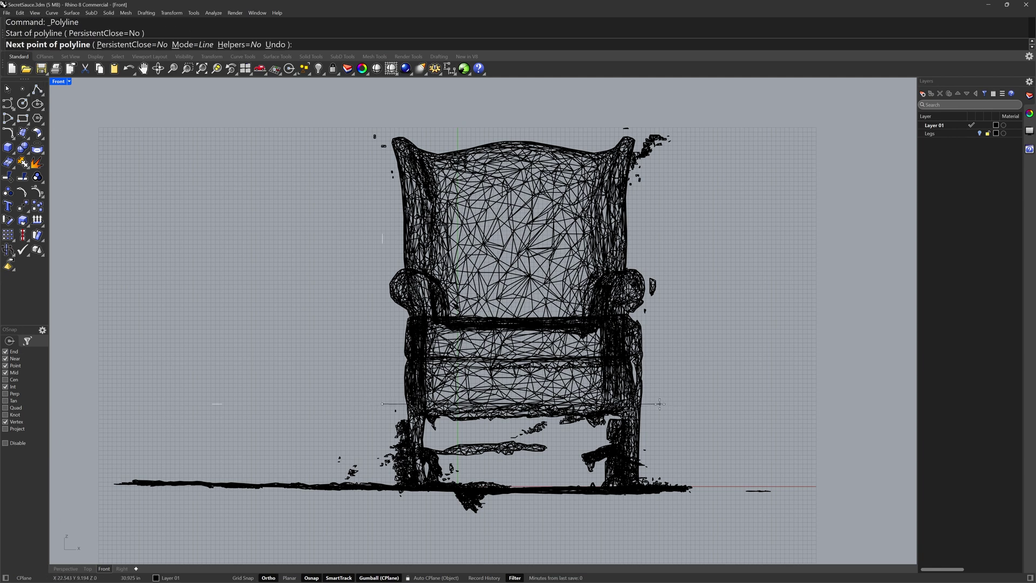
left_click(660, 403)
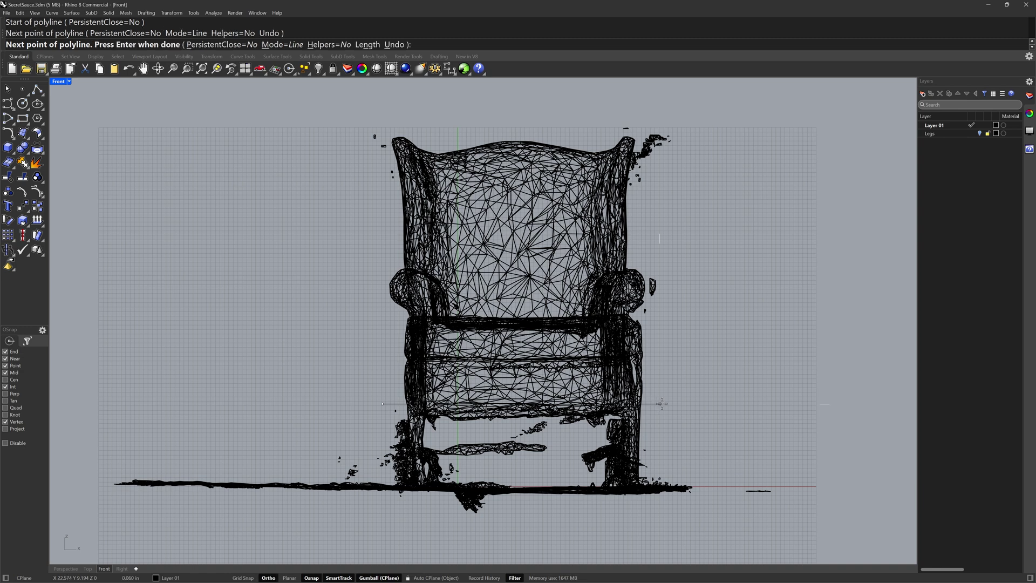
key("F8")
key("Return")
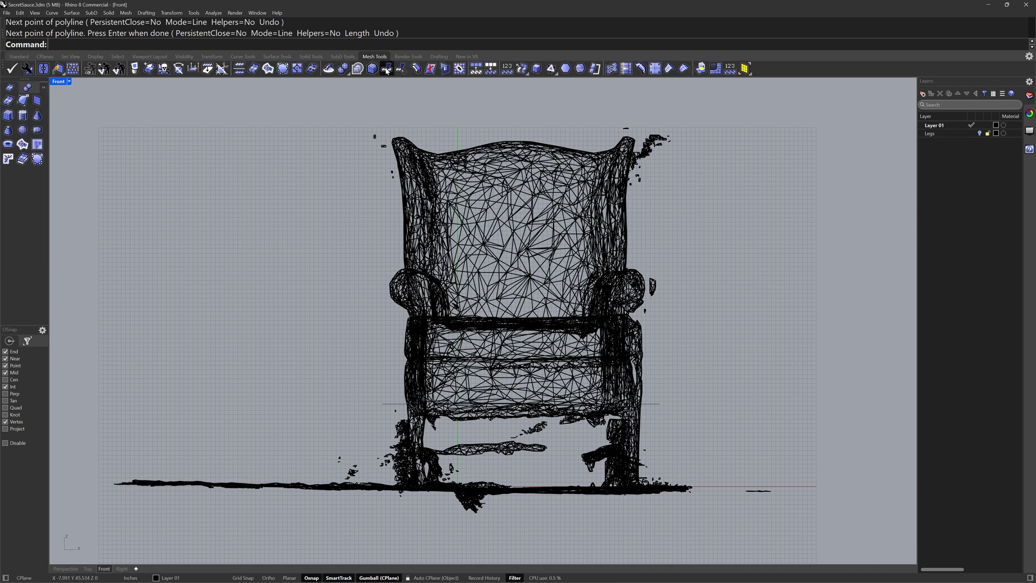
- Split the chair mesh with MeshSplit, using the horizontal line across its base as the cutting object
left_click(387, 69)
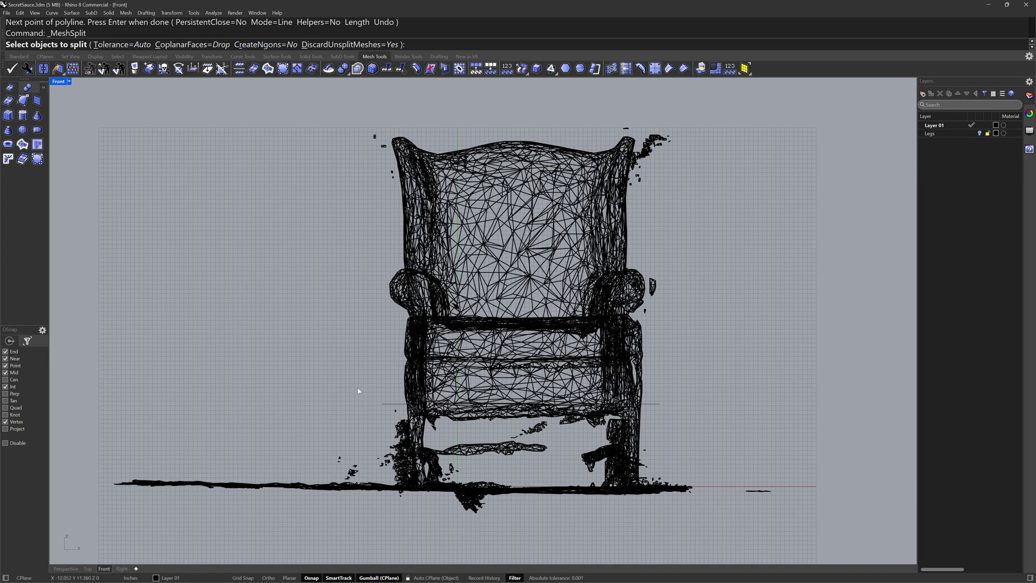
left_click(621, 382)
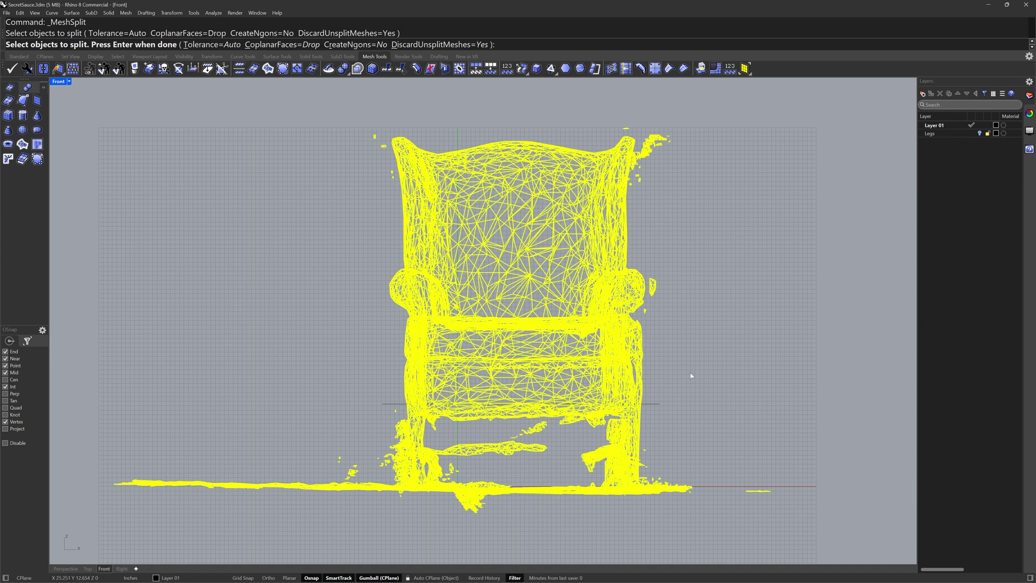
key("Return")
left_click(657, 404)
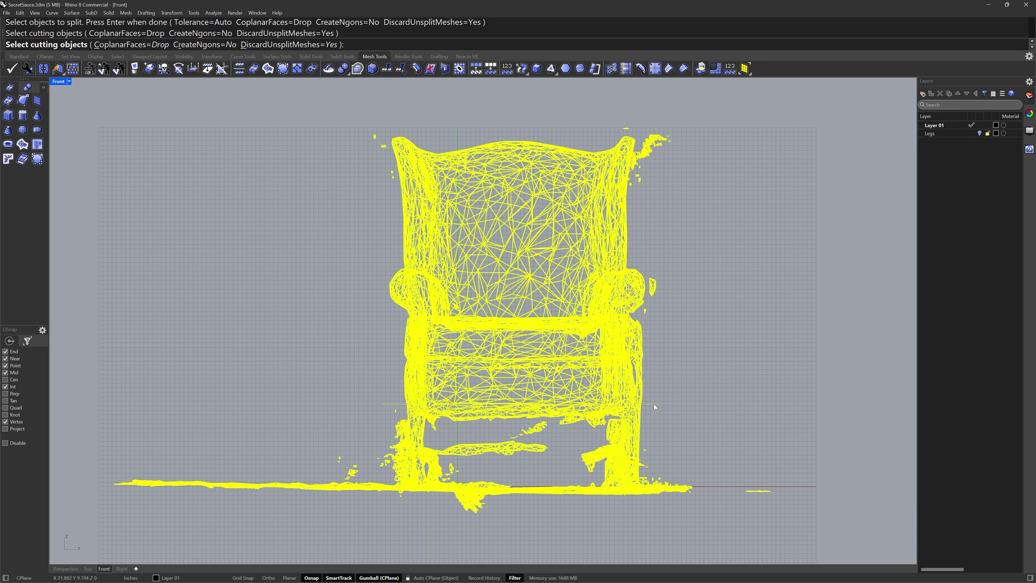
key("Return")
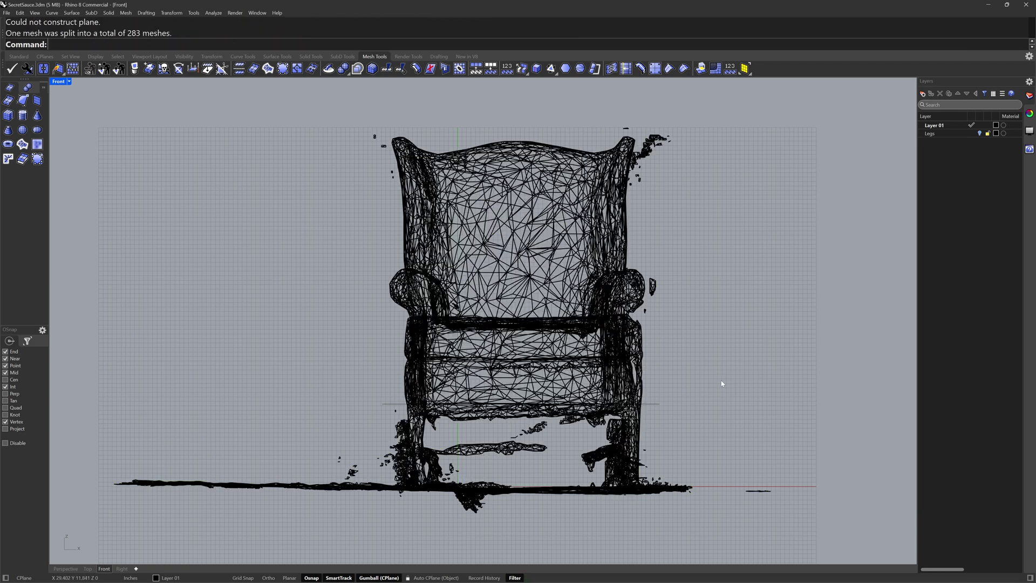
- Delete everything except the upper chair body mesh by selecting the body and inverting the selection
left_click(636, 367)
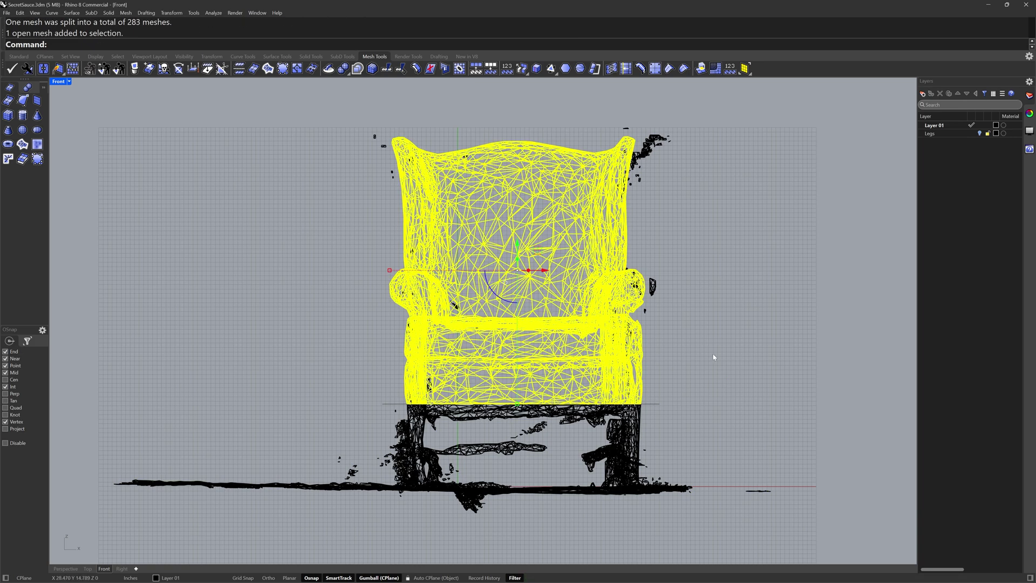
type("Invert")
key("Return")
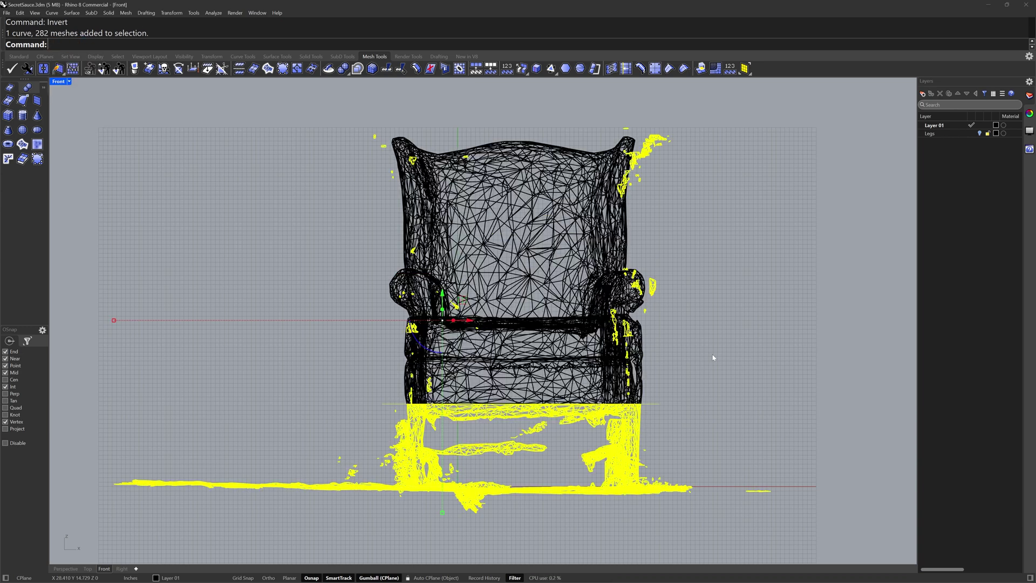
key("Delete")
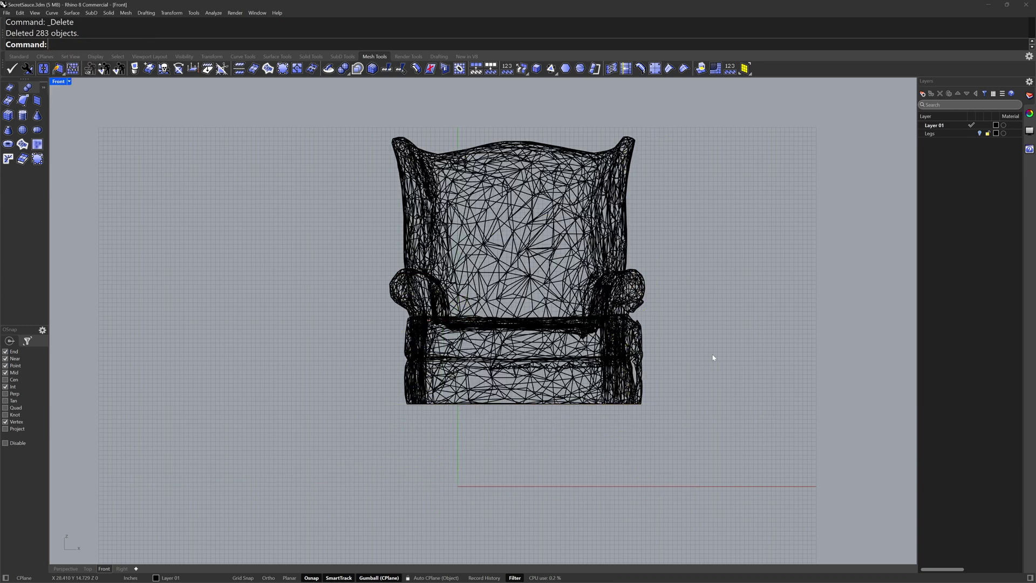
- Start ShrinkWrap on the chair body mesh in the perspective view, with the preview on and input objects hidden
left_click(65, 569)
right_click_drag(654, 361, 539, 377)
scroll(532, 312, "up", 3)
left_click(539, 382)
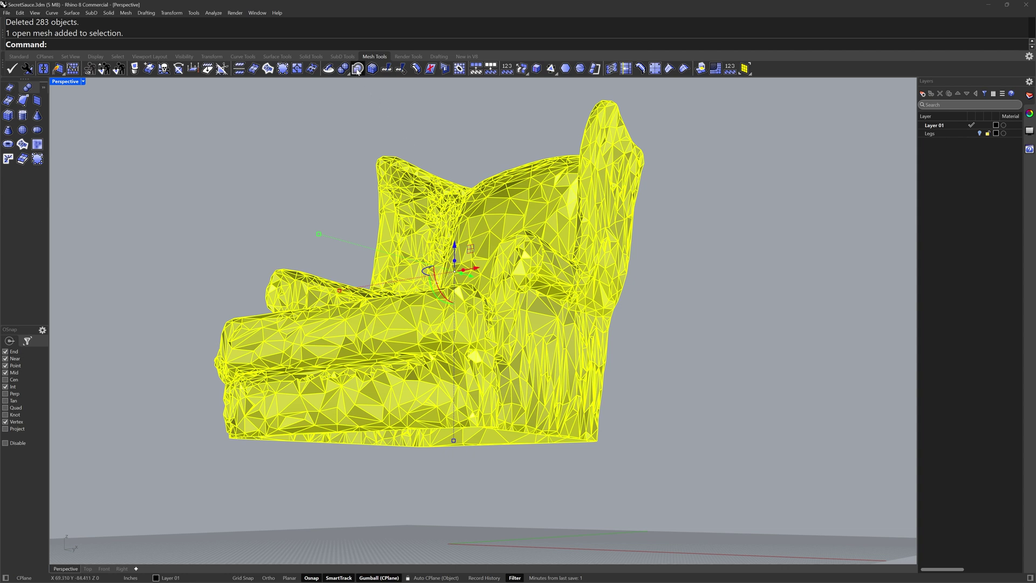
left_click(358, 69)
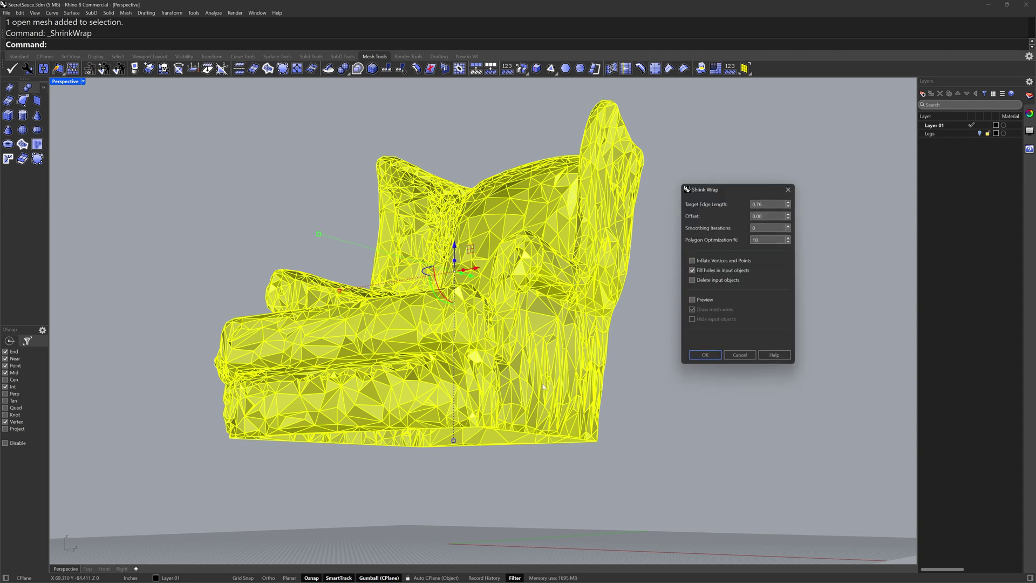
left_click(693, 300)
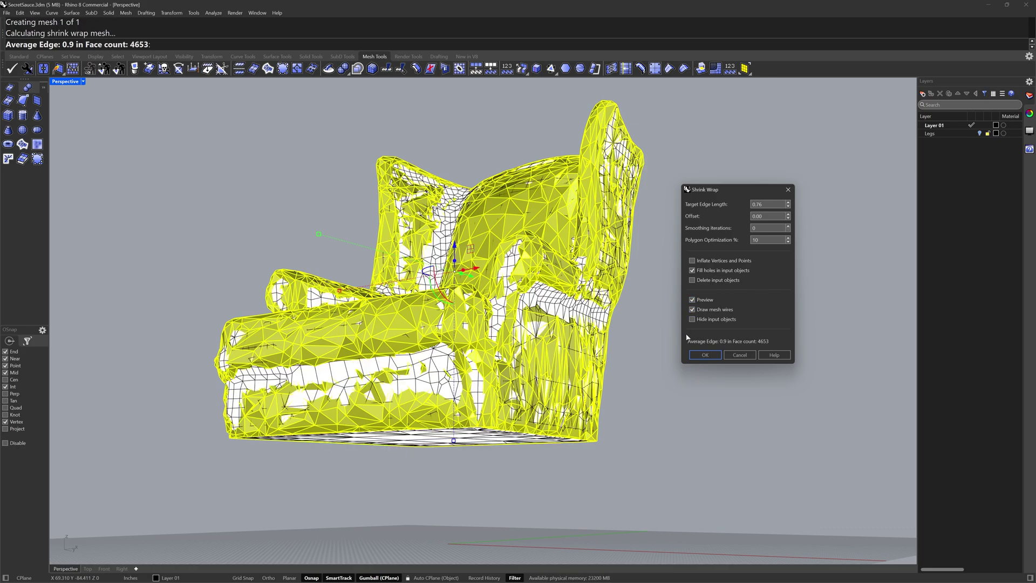
left_click(692, 319)
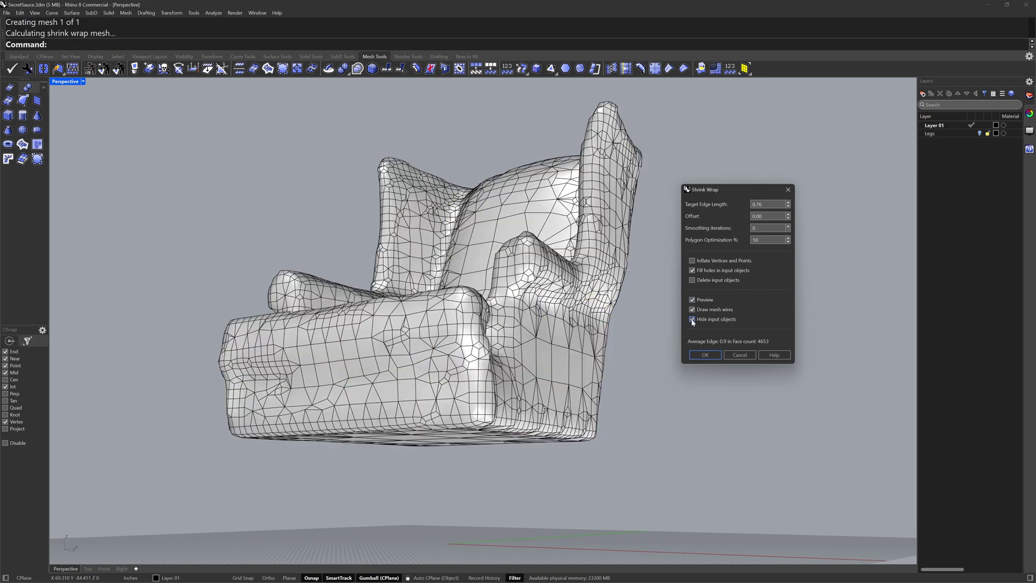
- Check the wrapped preview from below and the front, set the target edge length to 0.56, and create the shrink-wrap mesh
right_click_drag(602, 331, 615, 312)
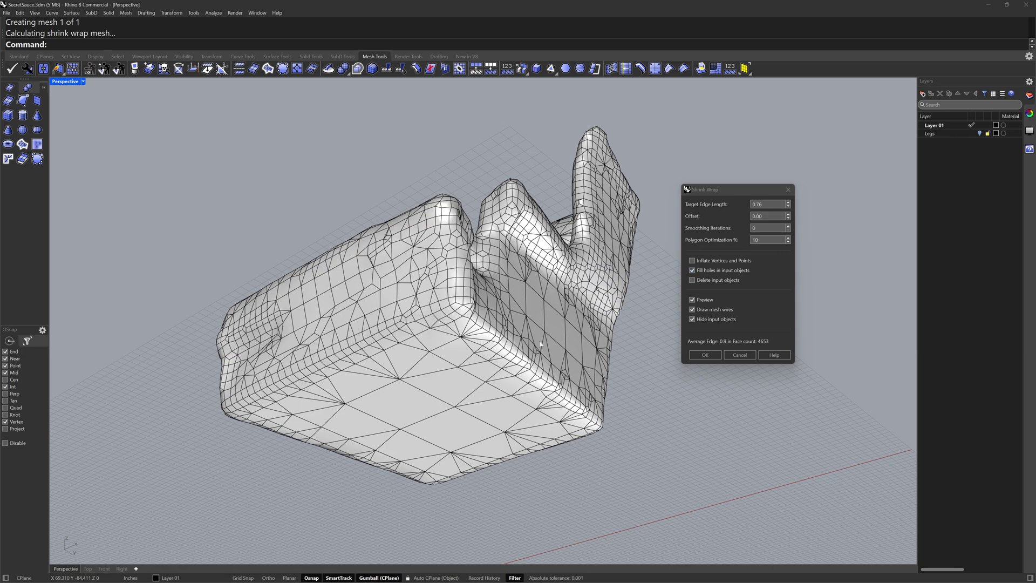
right_click_drag(373, 420, 626, 318)
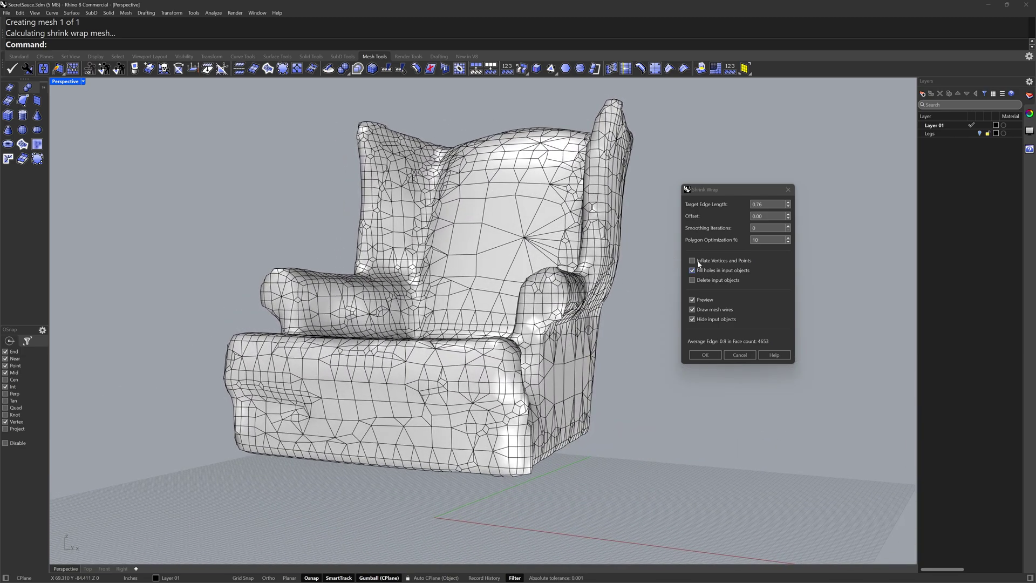
left_click(789, 207)
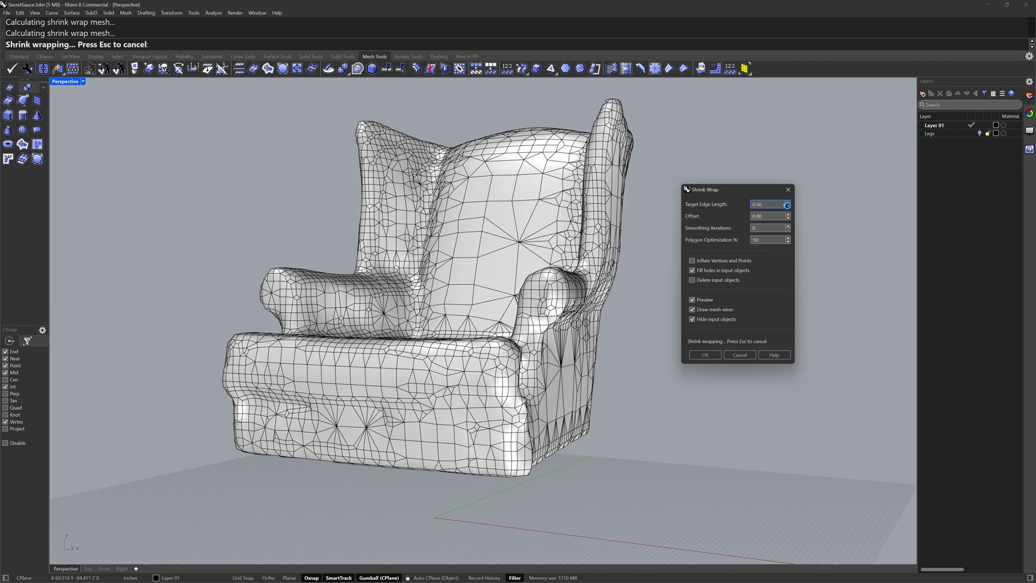
left_click(705, 355)
- Examine the shrink-wrapped chair from the front and side, selecting the mesh to check whether it is closed
right_click_drag(621, 343, 578, 371)
left_click(652, 347)
scroll(656, 343, "down", 4)
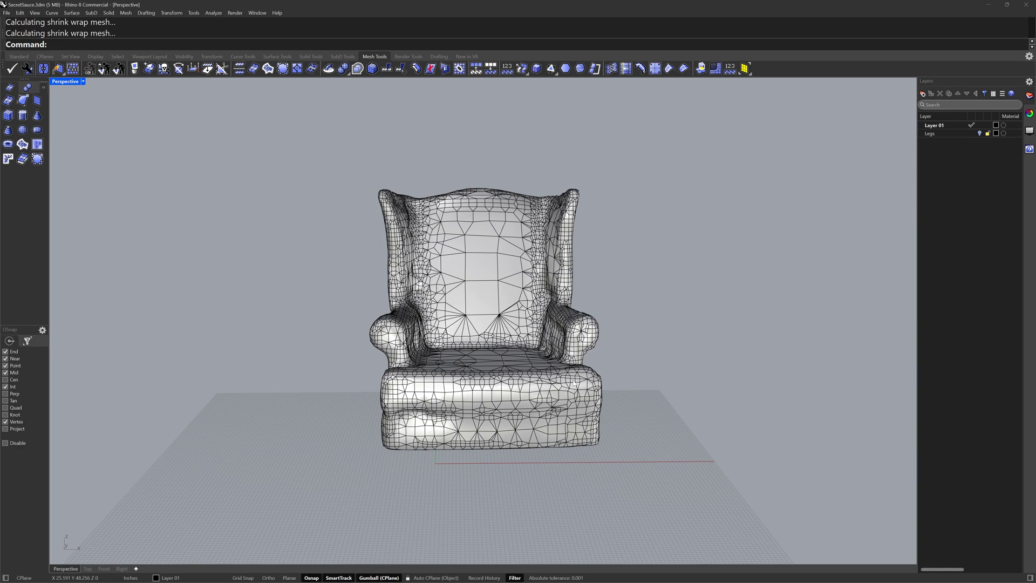
left_click(575, 384)
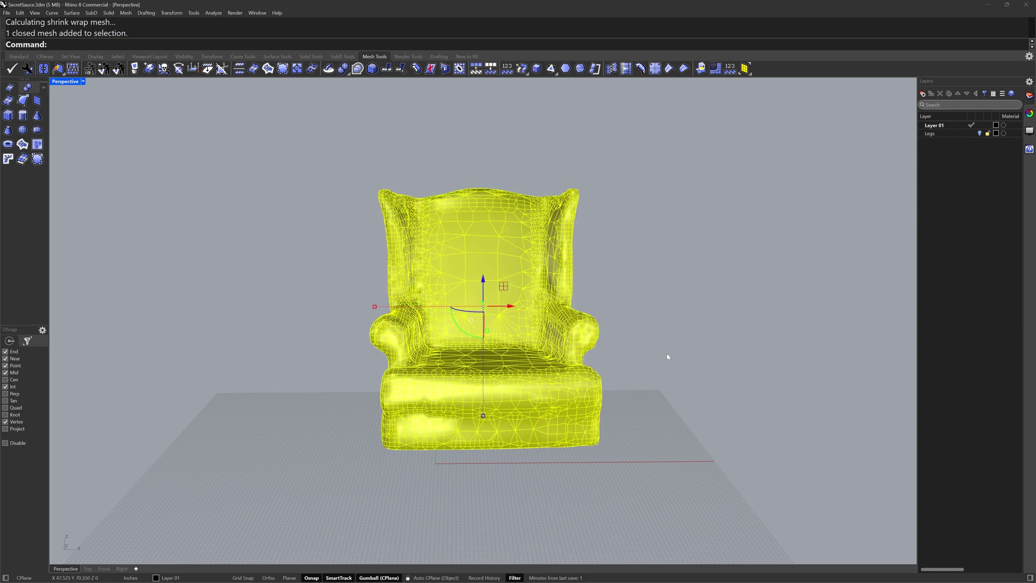
right_click_drag(637, 357, 607, 354)
left_click(607, 354)
scroll(539, 326, "up", 2)
right_click_drag(494, 310, 510, 319)
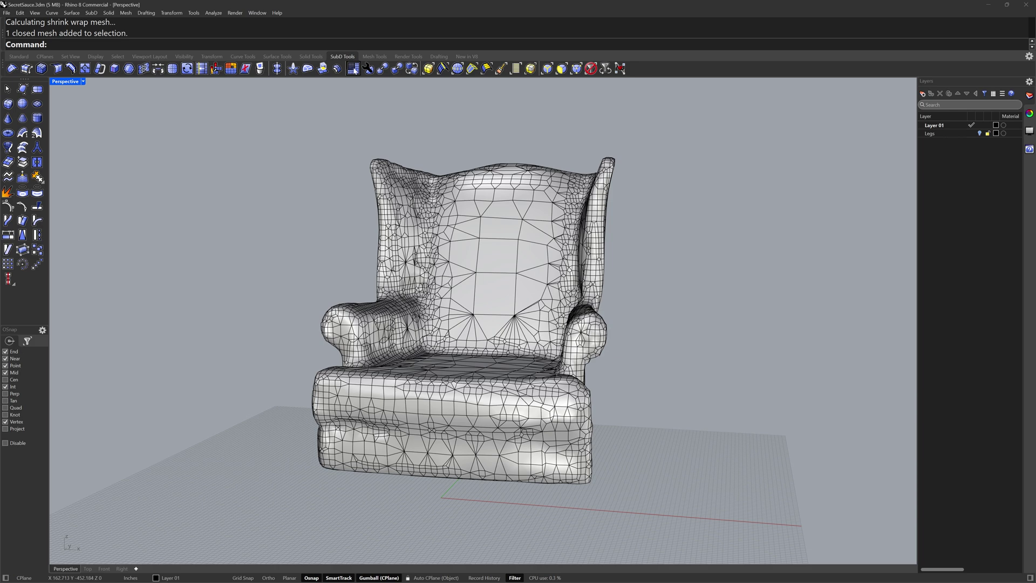
- Start QuadRemesh on the shrink-wrapped chair and preview it with Convert to SubD off and input objects hidden
left_click(354, 70)
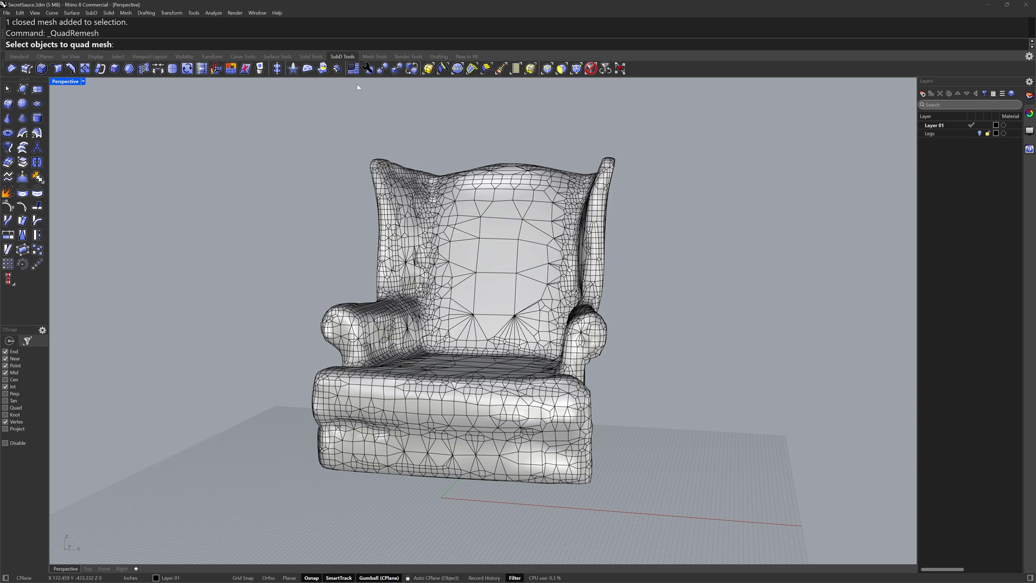
left_click(500, 290)
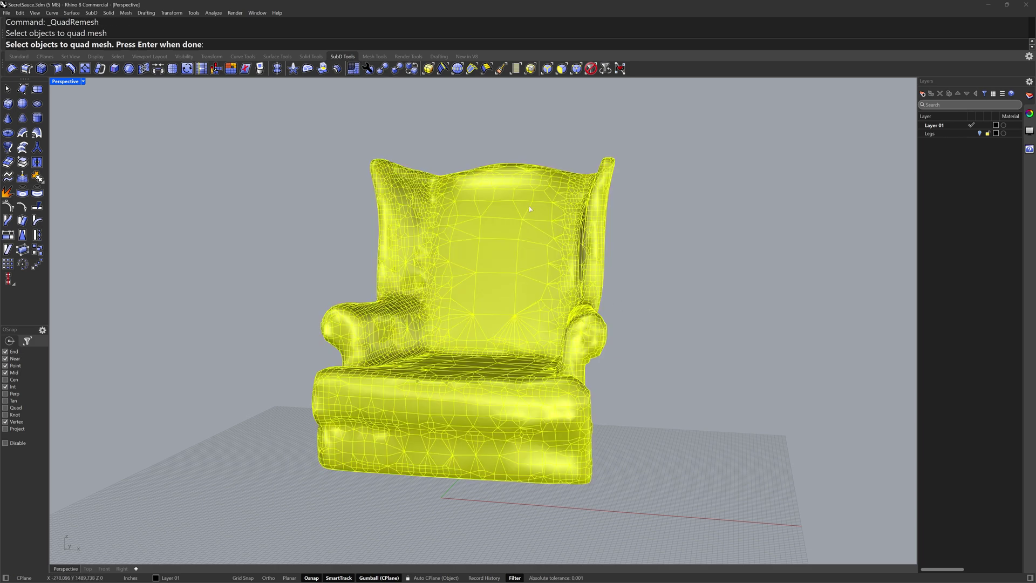
key("Return")
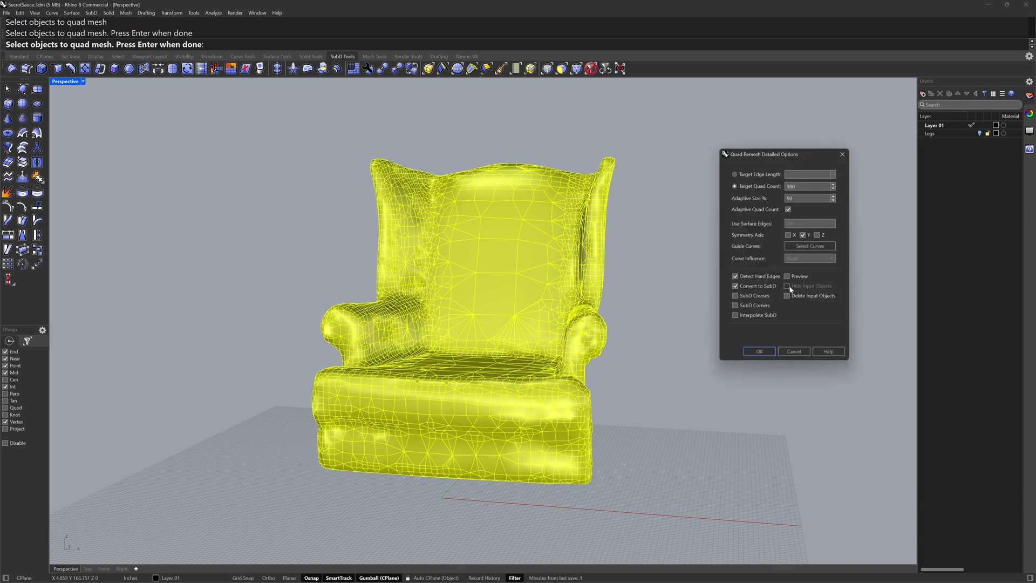
left_click(819, 184)
left_click(736, 286)
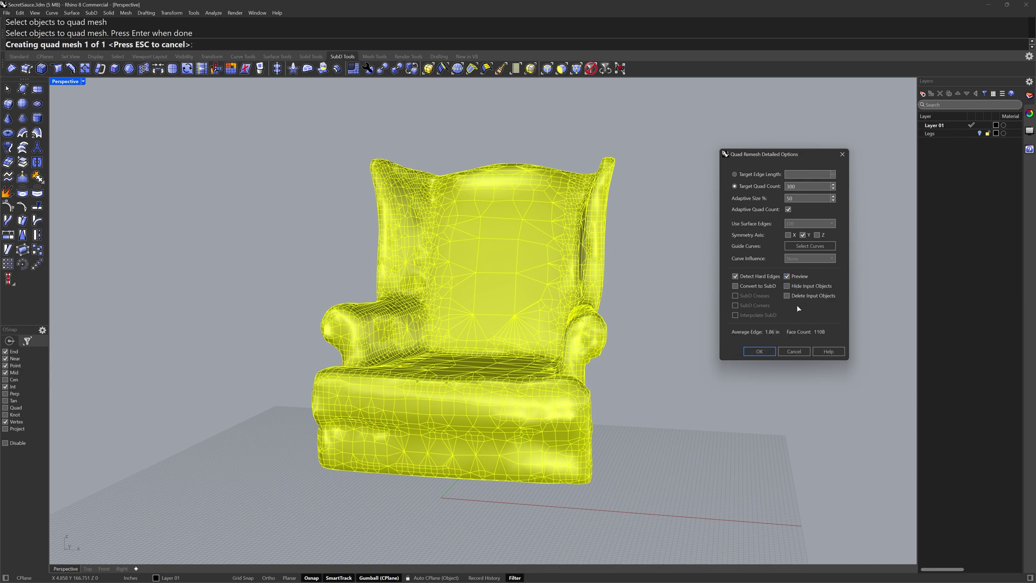
left_click(788, 286)
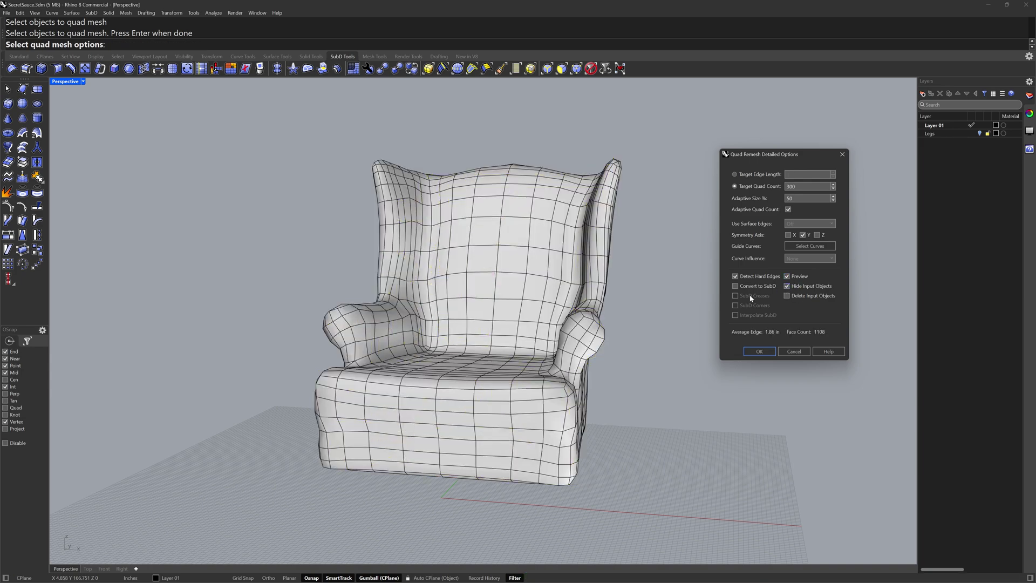
right_click_drag(567, 299, 623, 334)
scroll(628, 328, "up", 2)
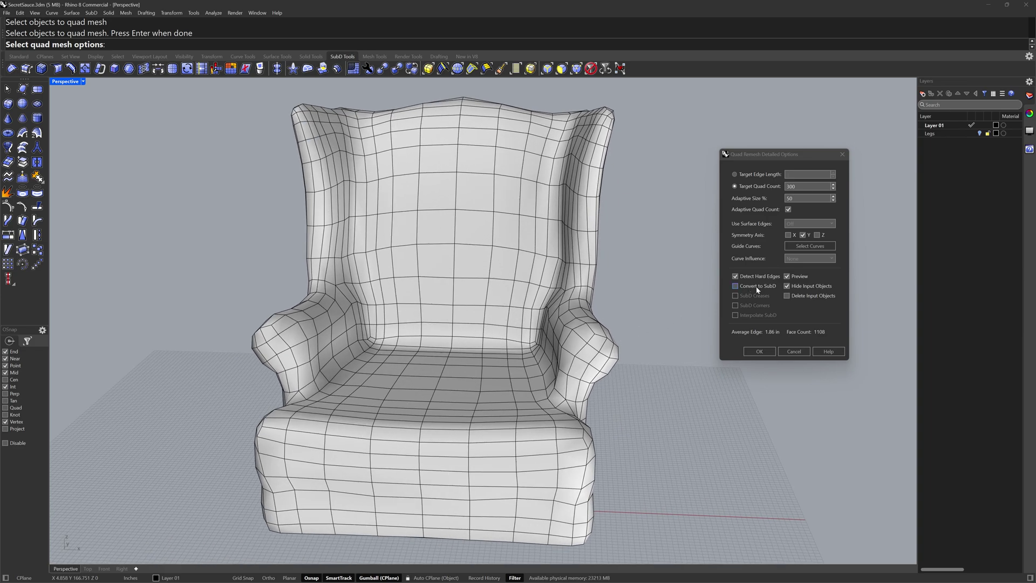
- Turn on Convert to SubD for the quad remesh and inspect the preview's Y-axis symmetry from above and the front
left_click(736, 287)
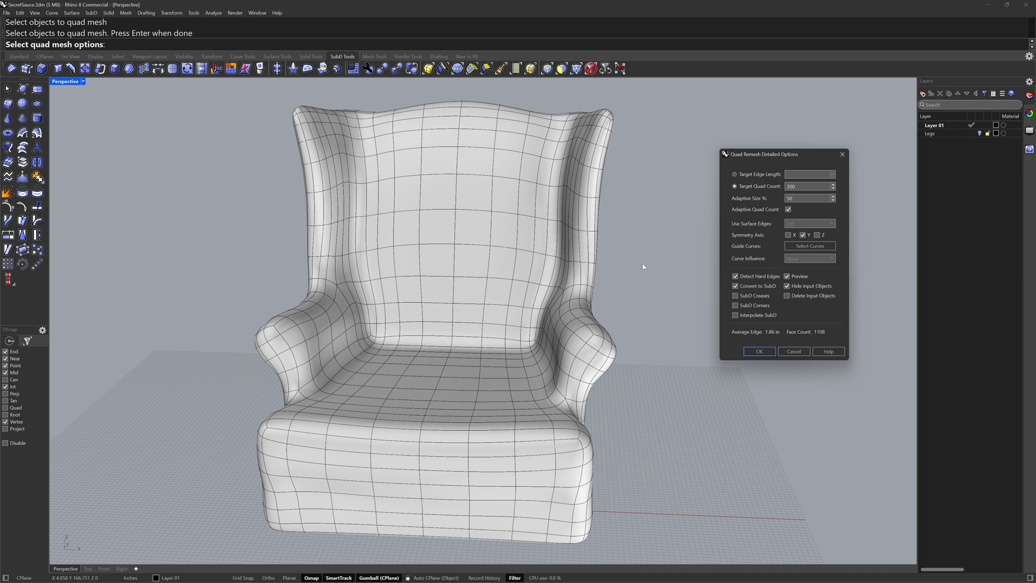
right_click_drag(643, 267, 668, 315)
scroll(648, 296, "down", 5)
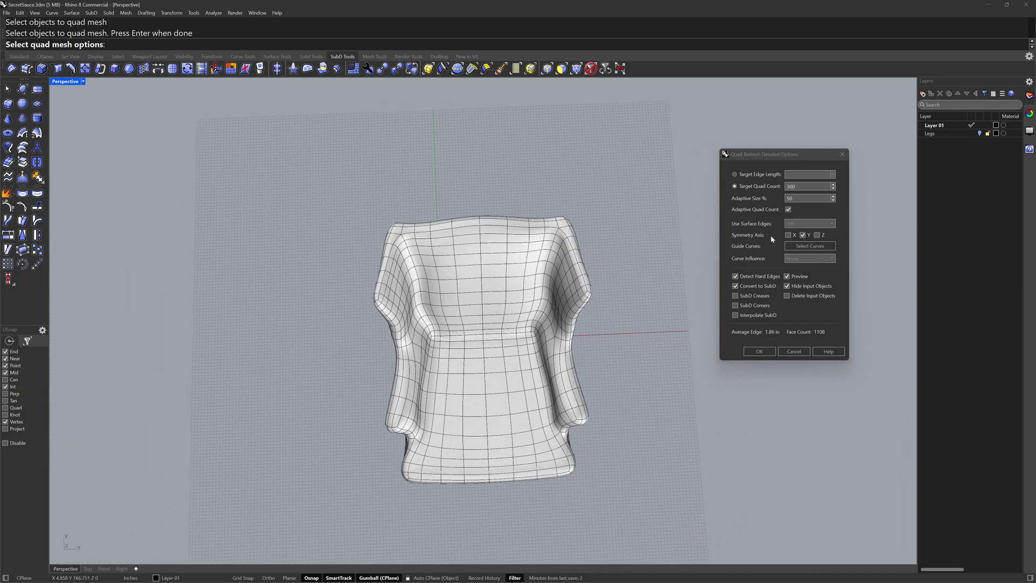
right_click_drag(616, 265, 598, 278)
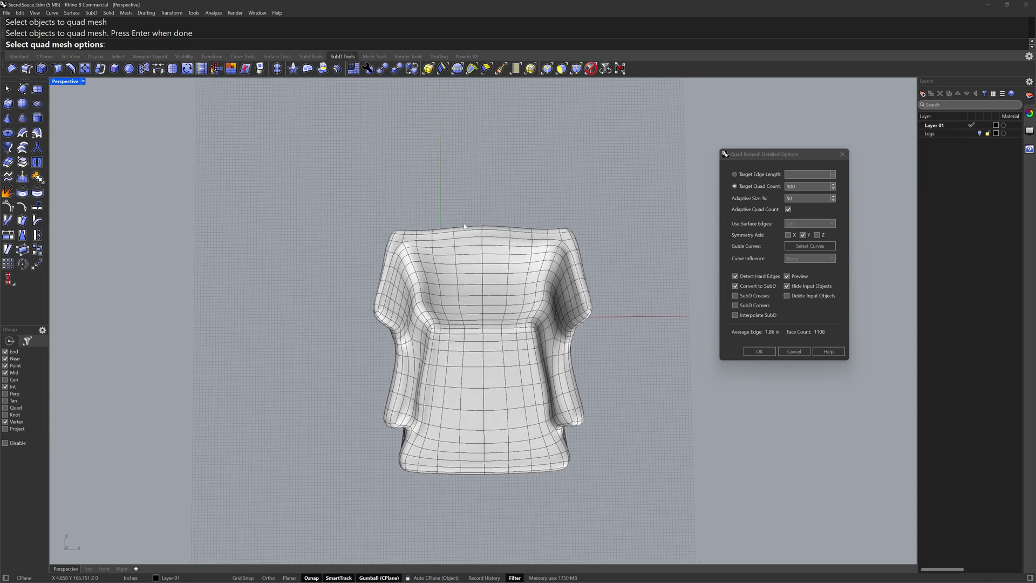
right_click_drag(501, 412, 484, 309)
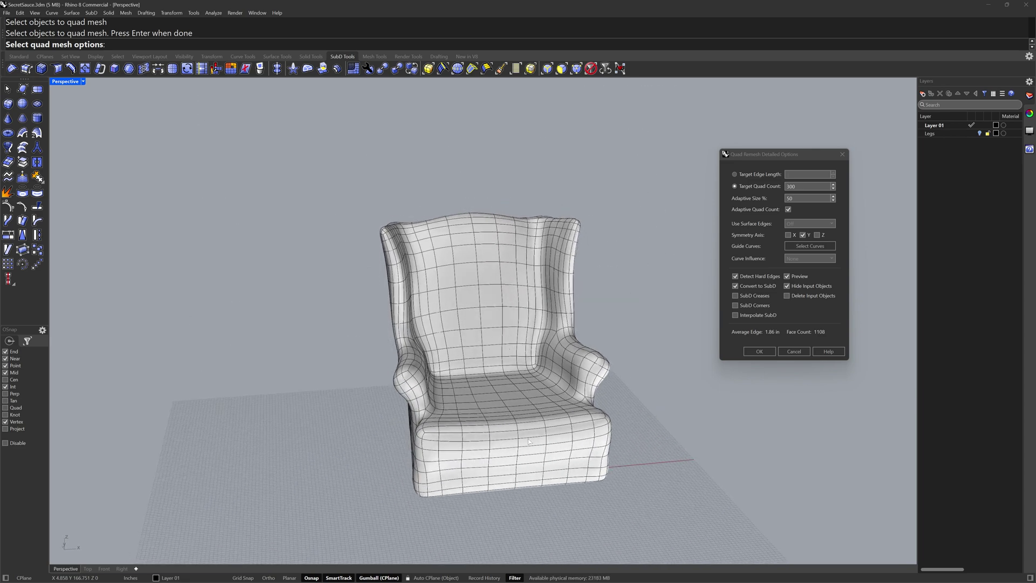
right_click_drag(638, 390, 789, 305)
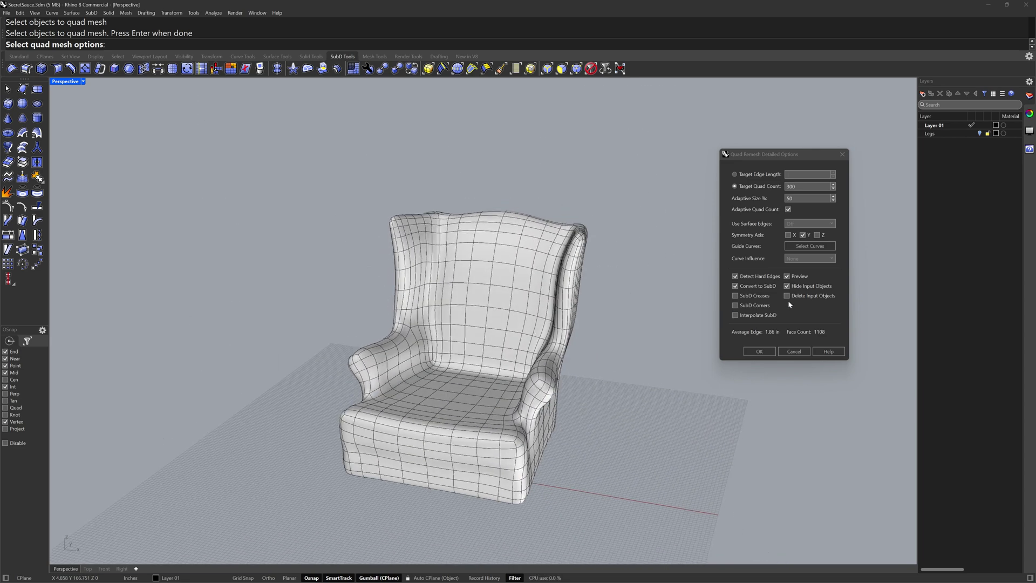
- Enable deletion of the input objects, create the quad-remeshed SubD chair, and inspect it from the other side
left_click(788, 297)
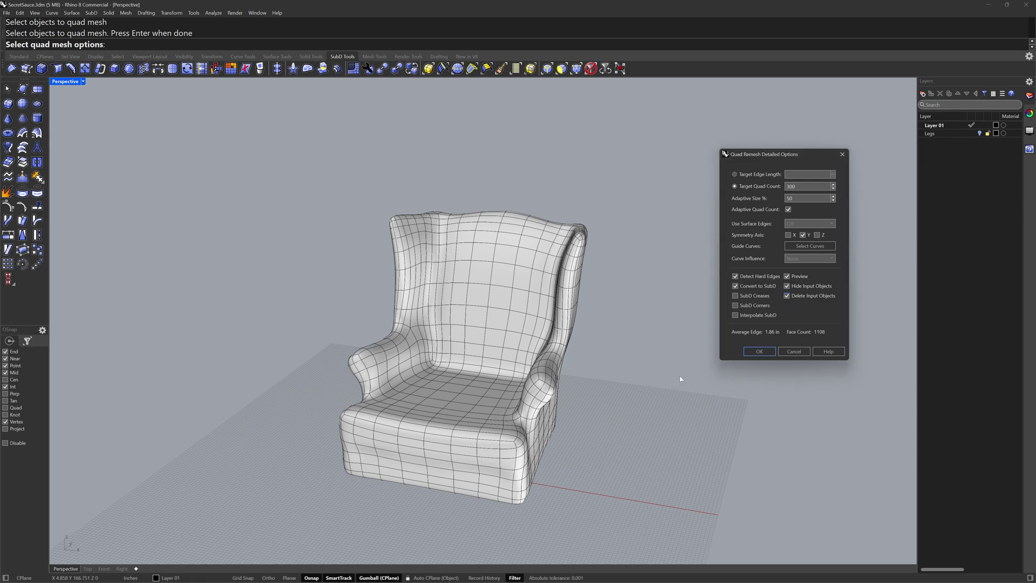
left_click(760, 351)
right_click_drag(613, 359, 662, 323)
left_click(662, 355)
scroll(621, 354, "up", 1)
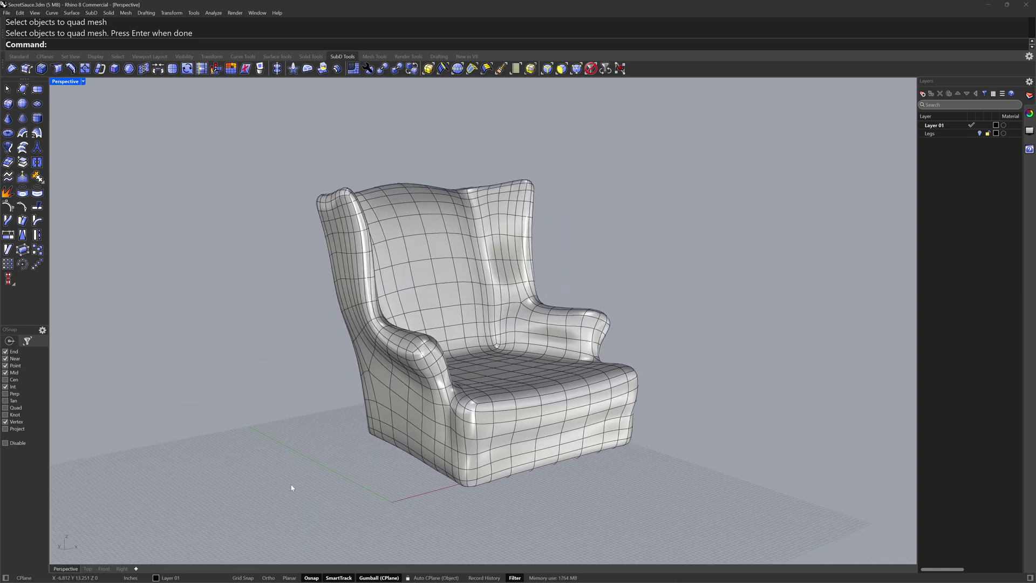
- Convert the SubD chair to NURBS with the input objects deleted, and view the result from the front
left_click(383, 68)
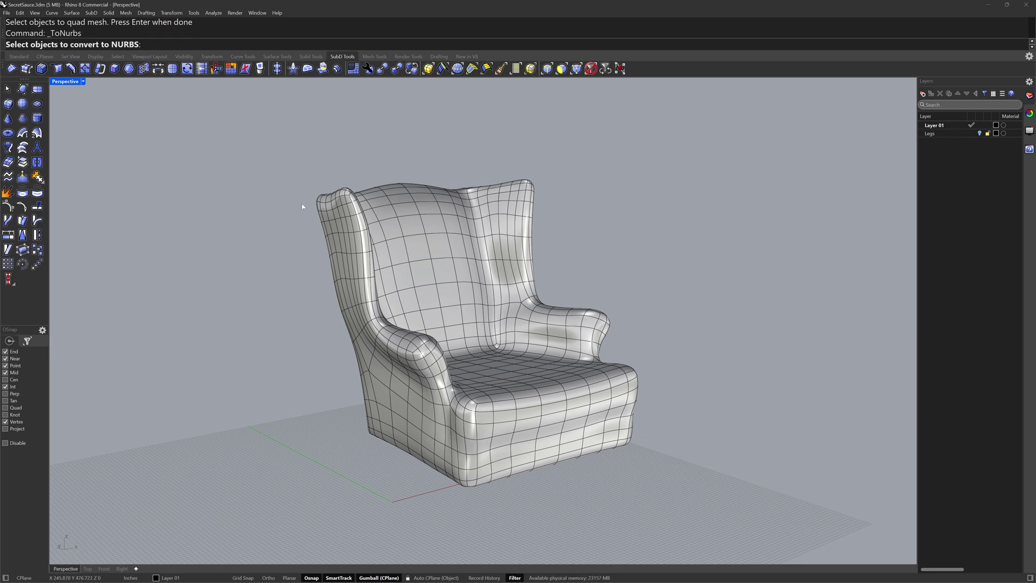
left_click(337, 315)
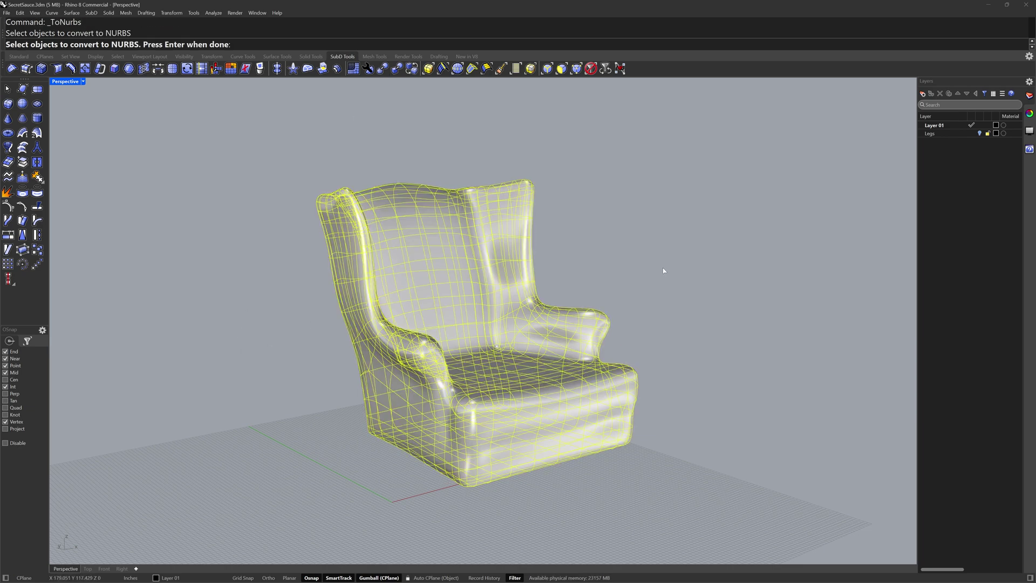
key("Return")
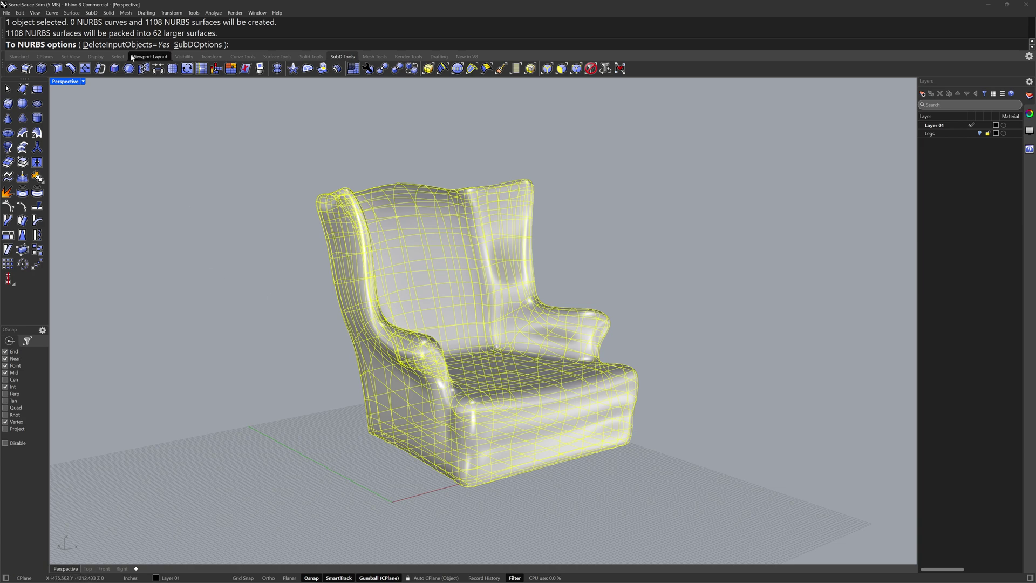
key("Return")
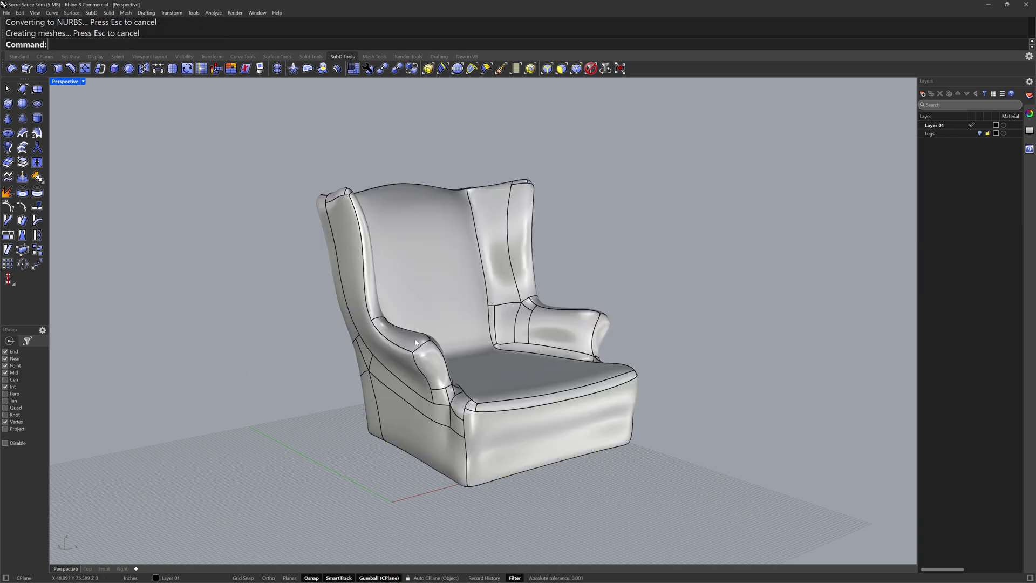
right_click_drag(673, 303, 569, 312)
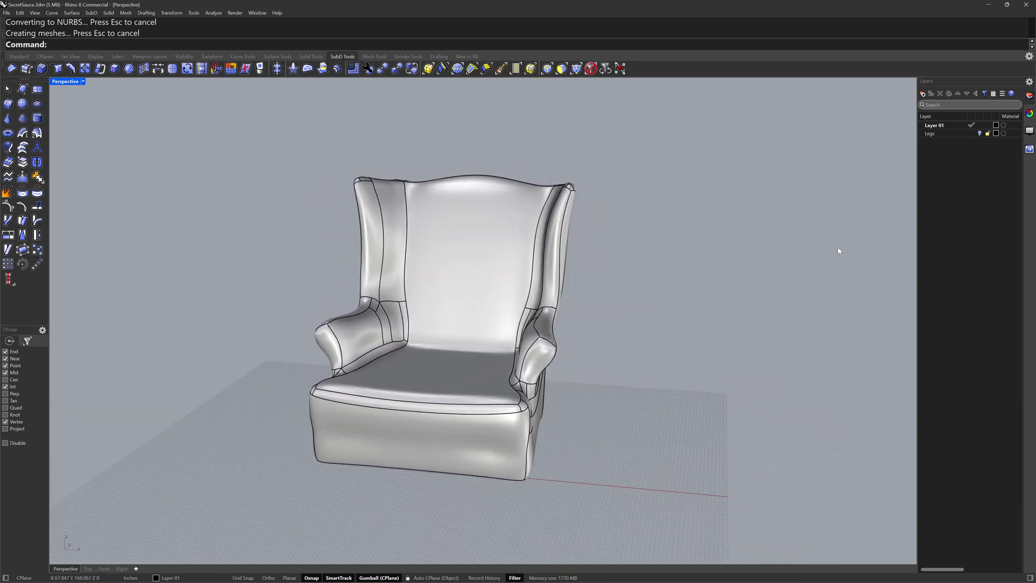
- Show surface isocurves in the viewport to examine the NURBS chair's side and arm patches, and hide them again
left_click(1029, 132)
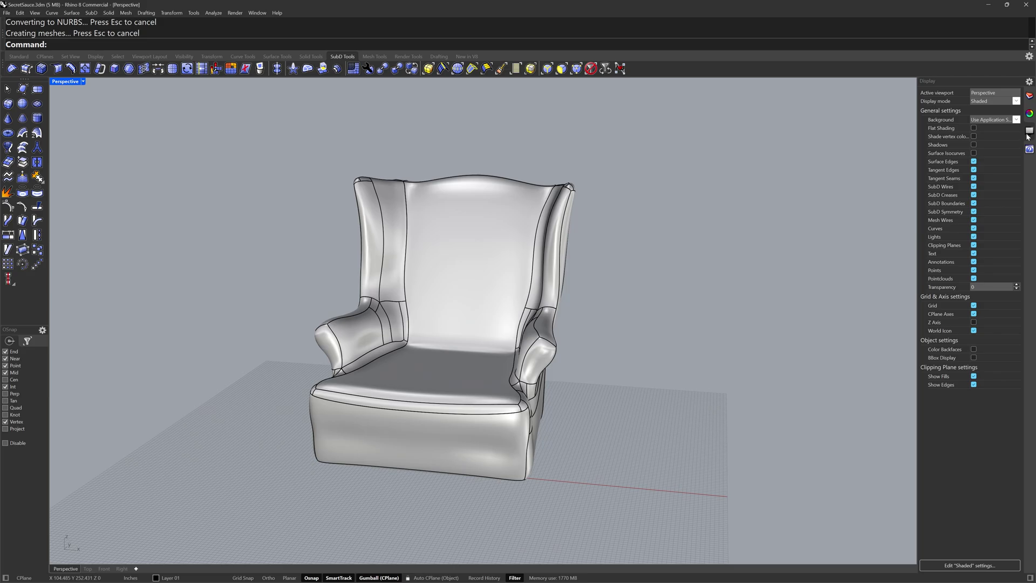
left_click(974, 153)
scroll(525, 398, "up", 10)
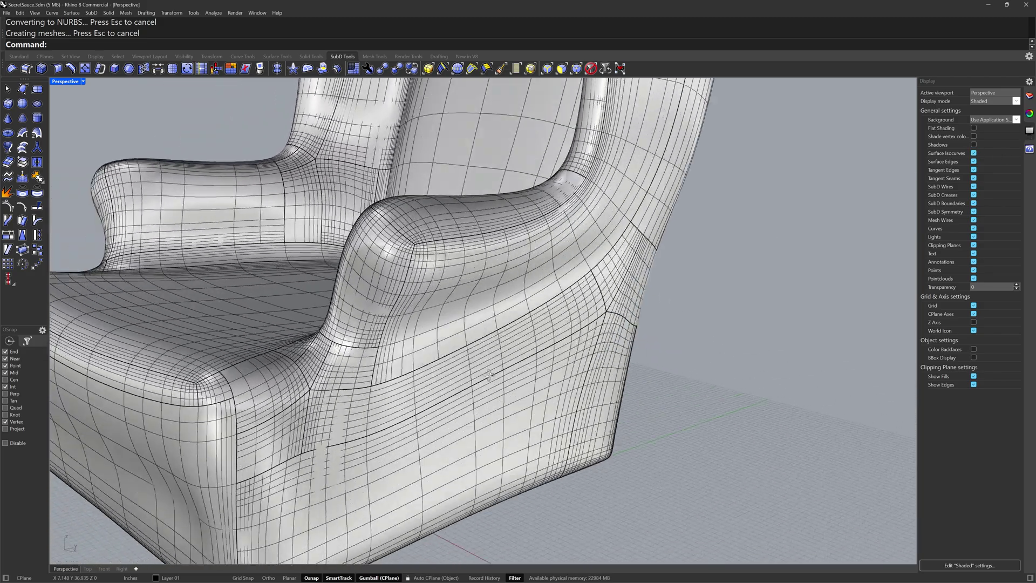
right_click_drag(488, 375, 556, 324)
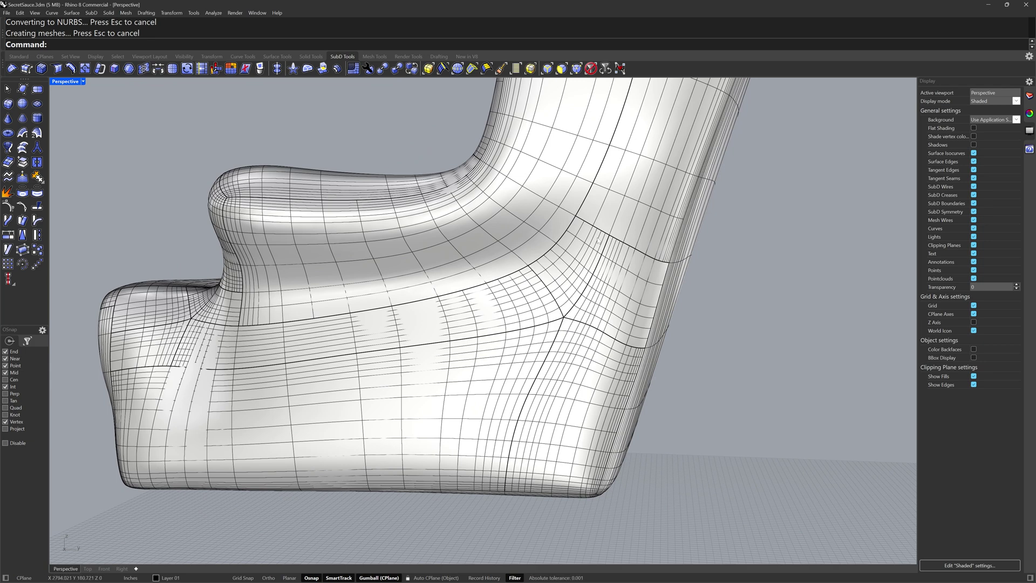
left_click(974, 152)
right_click_drag(596, 274, 600, 404)
scroll(660, 292, "down", 6)
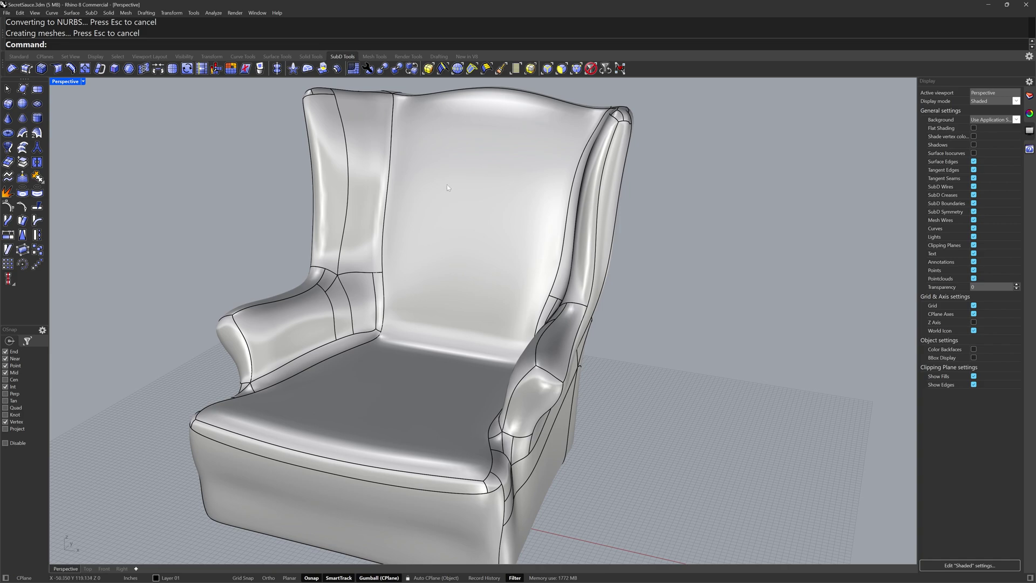
- Select the single surface of the chair's inner back to inspect it, and clear the selection
left_click(465, 264)
right_click_drag(466, 262, 622, 302)
key("Escape")
scroll(656, 294, "down", 3)
- Turn on the Legs layer and view the leg frame beside the chair body from the side
left_click(1029, 95)
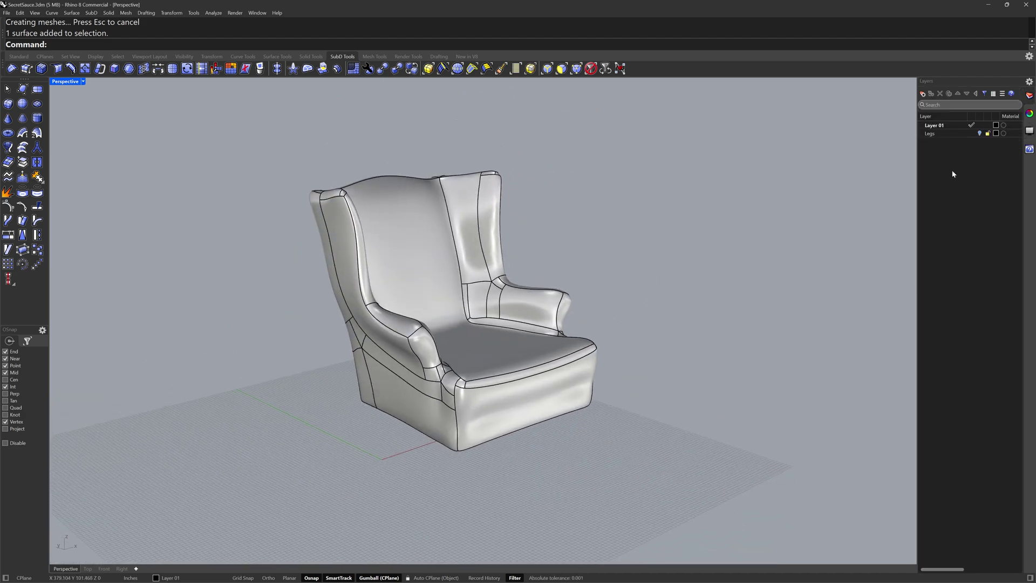
left_click(980, 134)
right_click_drag(520, 395, 567, 377)
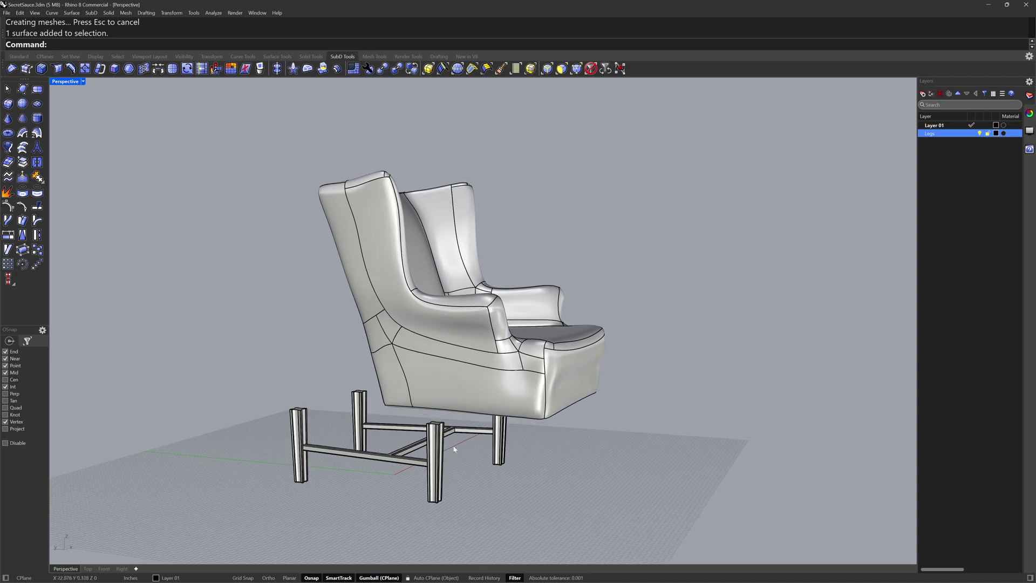
- Select the leg frame together with the chair body and align them concentrically at the origin (0)
left_click(435, 453)
scroll(435, 453, "up", 4)
right_click_drag(480, 408, 489, 447, "shift")
scroll(514, 387, "down", 3)
right_click_drag(507, 378, 481, 383)
left_click(470, 373, "shift")
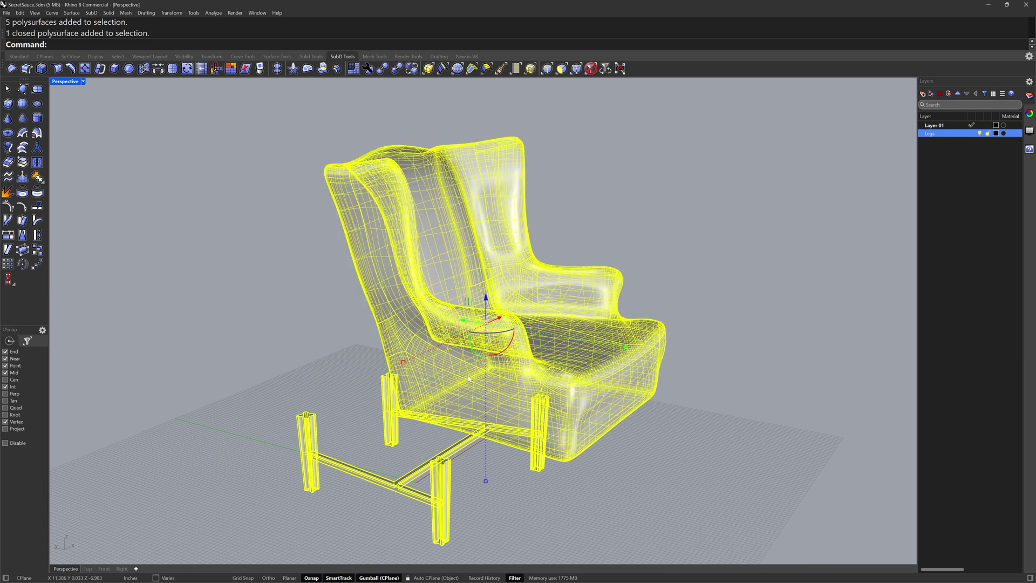
left_click(8, 279)
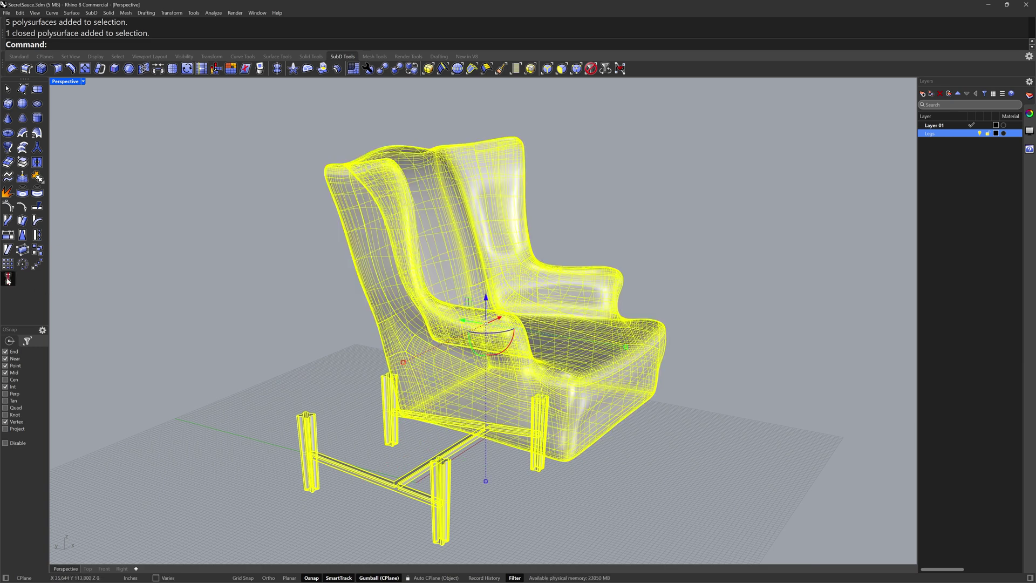
left_click(187, 46)
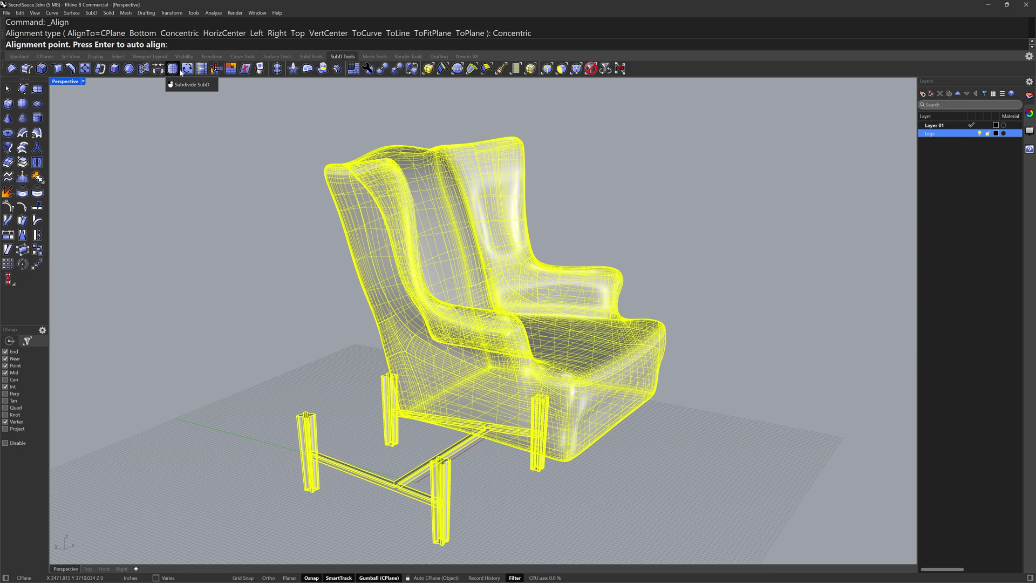
type("0")
key("Return")
- Move only the chair body so it sits squarely over the four legs, and check the fit from below
left_click(629, 404)
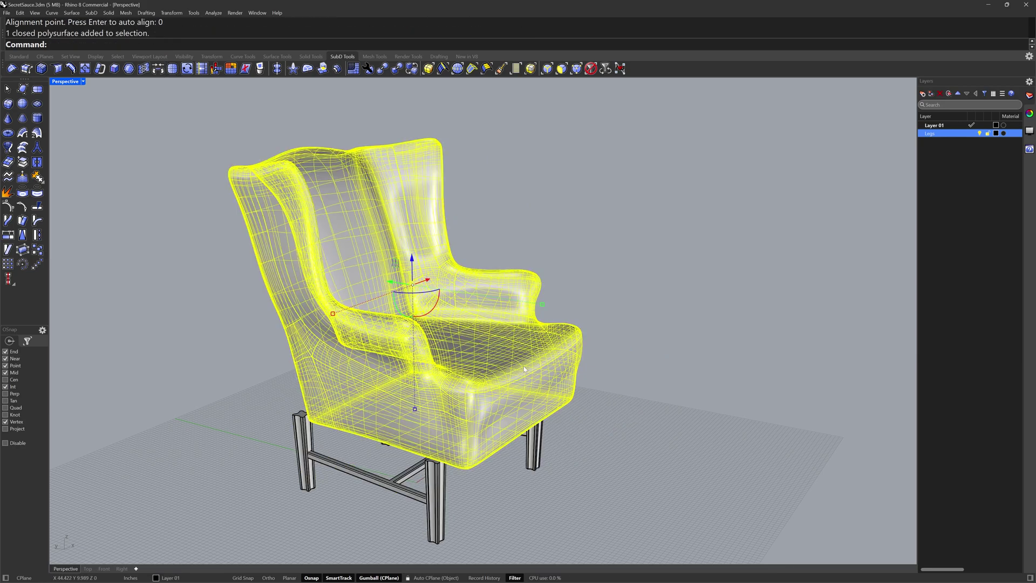
right_click_drag(696, 372, 402, 329)
left_click_drag(433, 266, 504, 323)
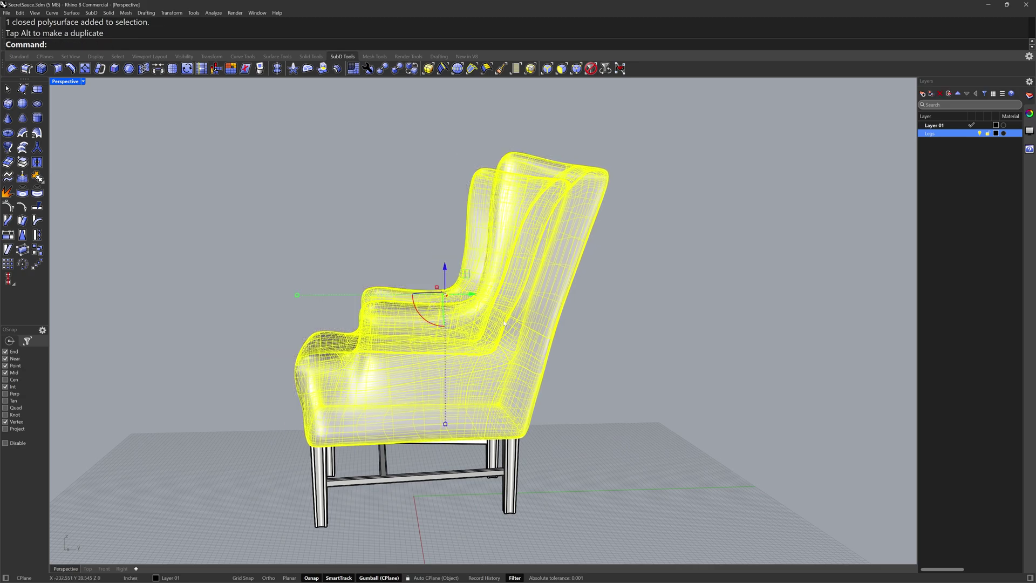
right_click_drag(504, 323, 597, 322)
left_click(597, 323)
right_click_drag(576, 372, 559, 307)
scroll(643, 361, "up", 5)
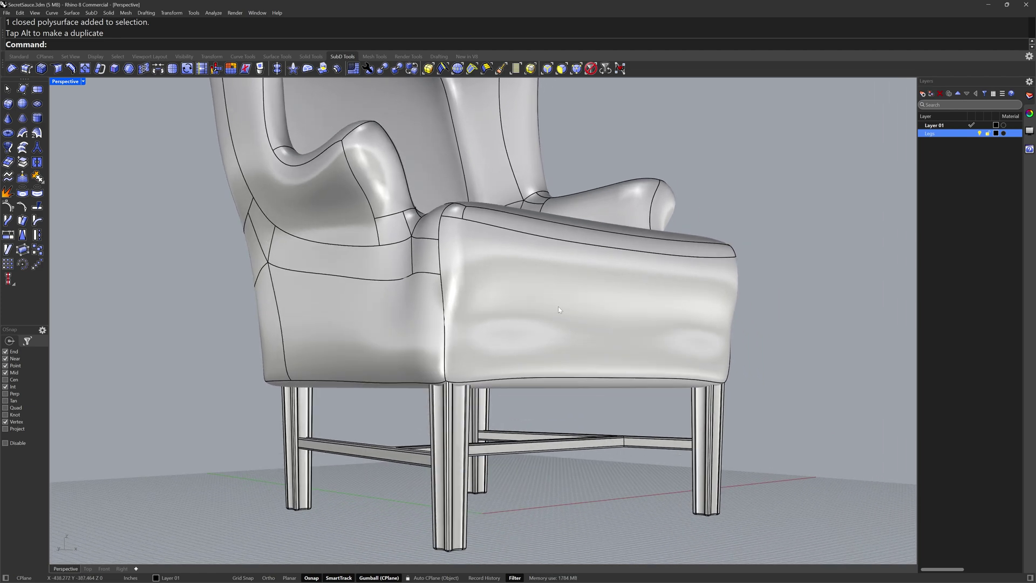
- Boolean-union the chair body with the leg frame, and select the united armchair to check it
left_click(311, 57)
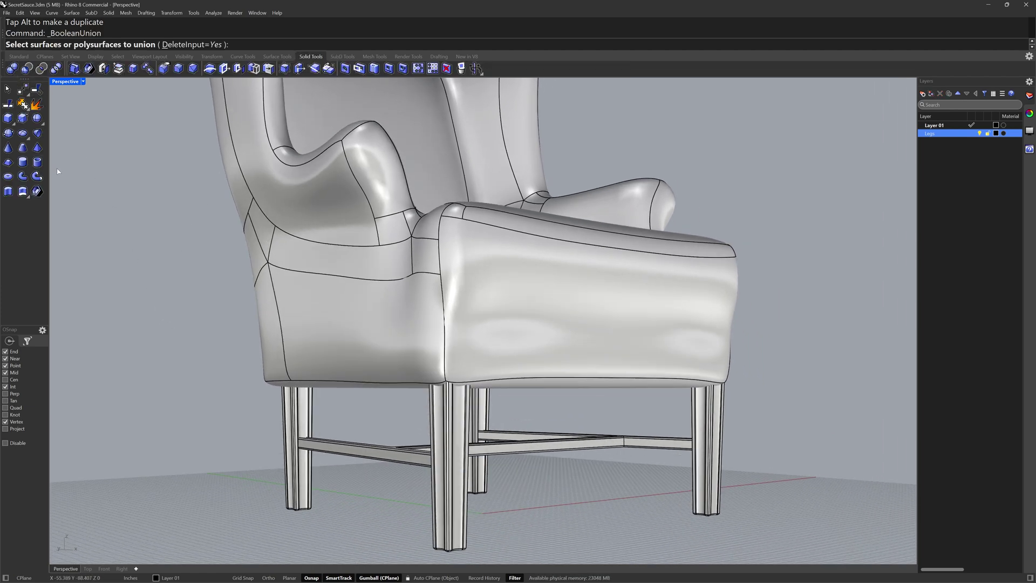
left_click(358, 333)
left_click(455, 446)
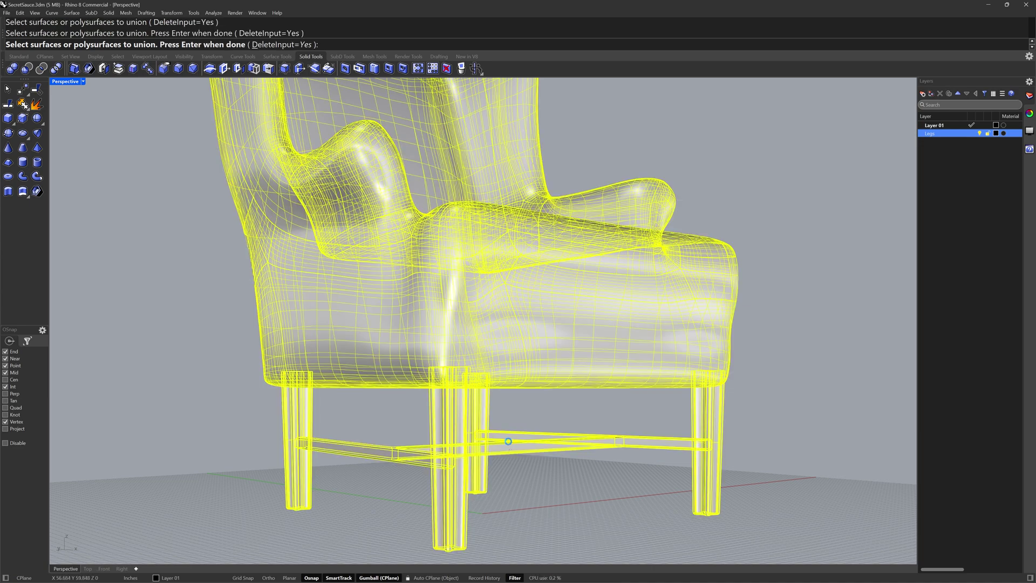
key("Return")
left_click(489, 412)
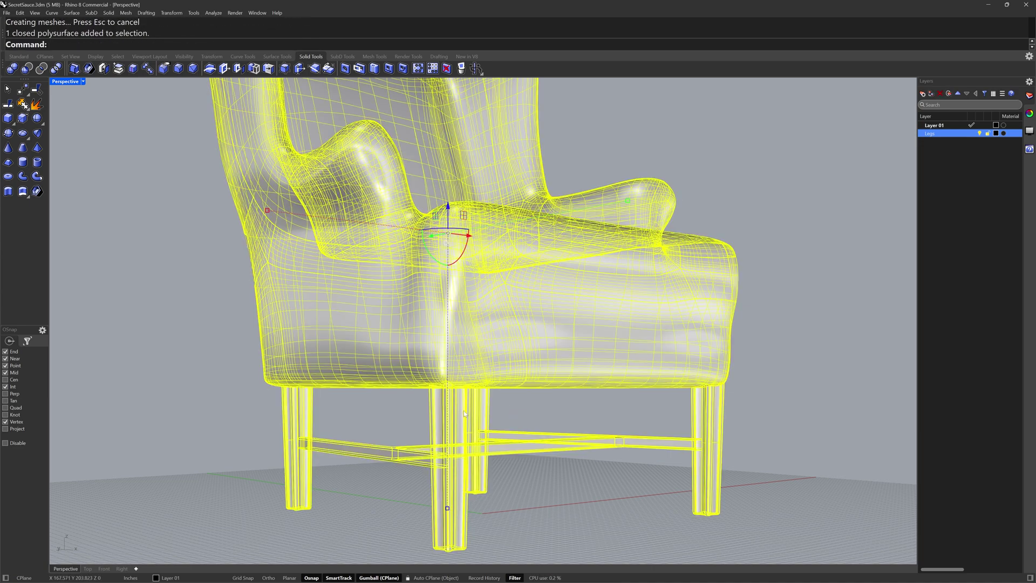
scroll(475, 413, "down", 8)
mouse_move(459, 415)
right_mouse_down("shift")
mouse_move(485, 426)
mouse_move(416, 393)
right_mouse_up("shift")
left_click(252, 372)
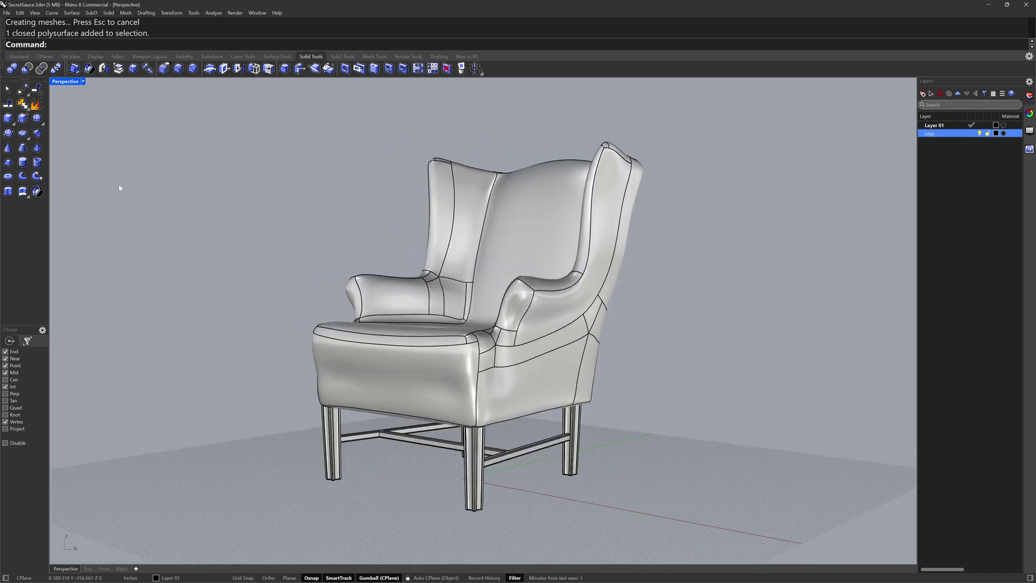
- Set the perspective view's display mode to Monochrome
left_click(83, 82)
left_click(79, 189)
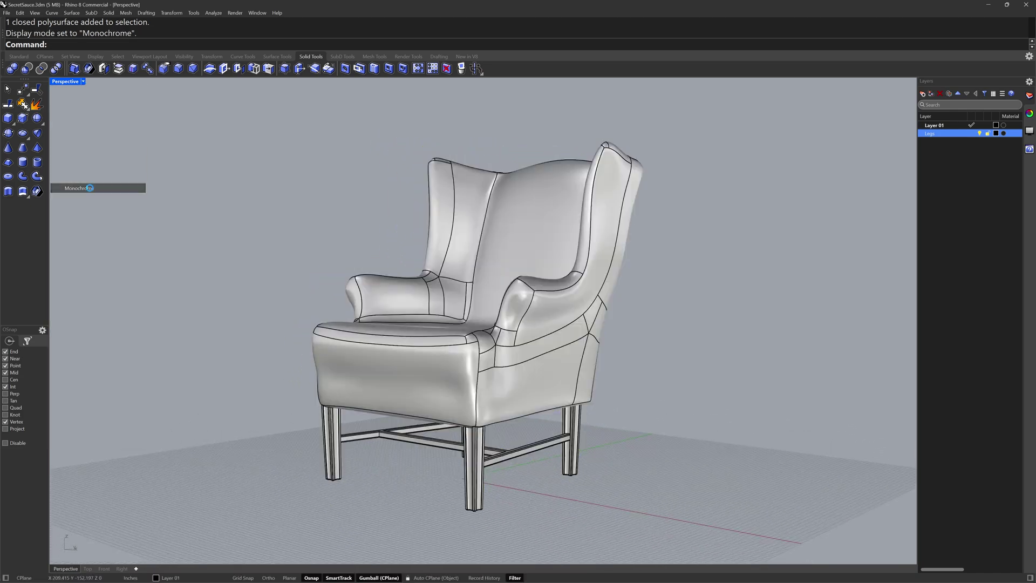